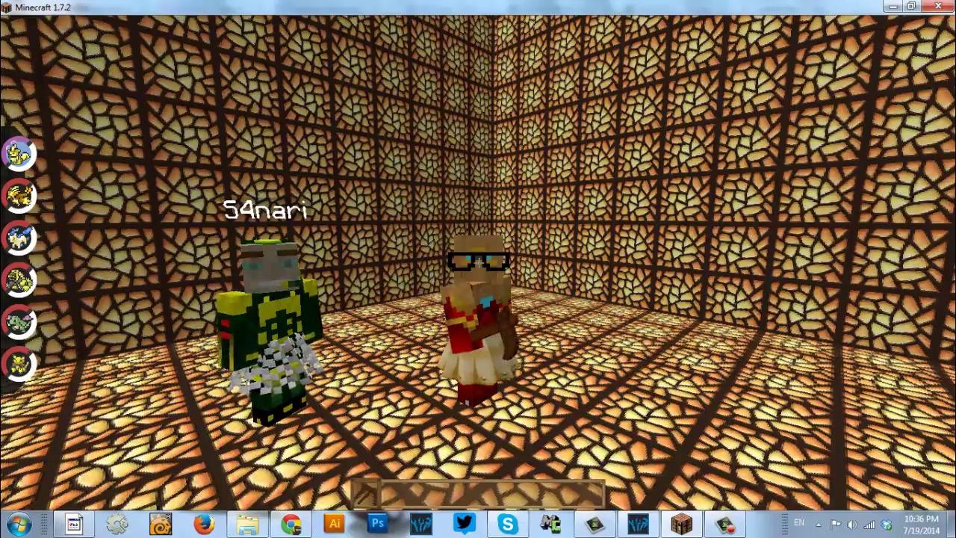
key(a)
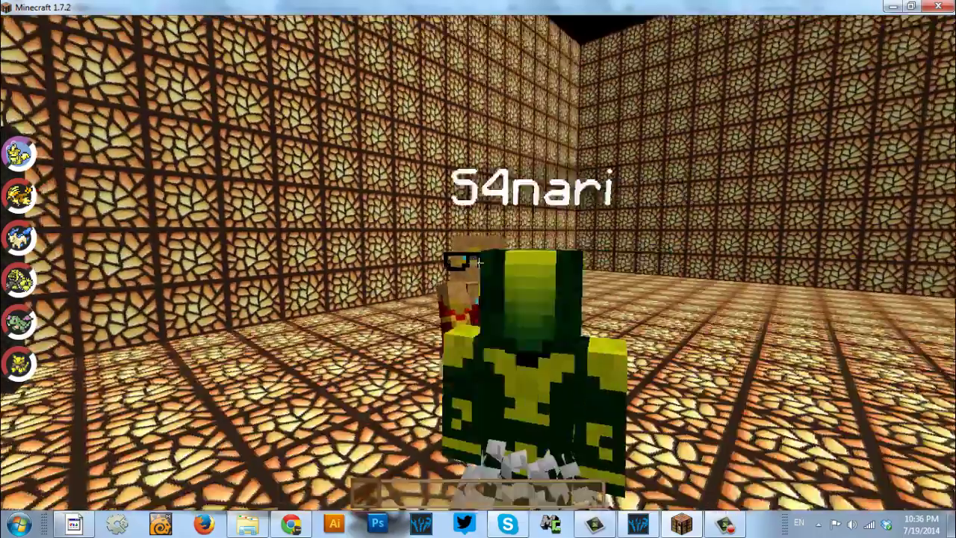
key(F5)
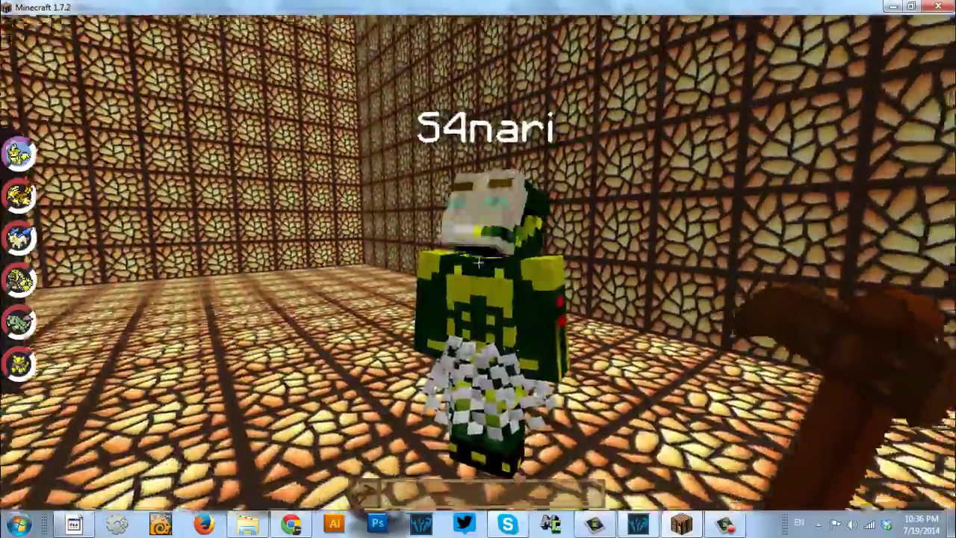
key(s)
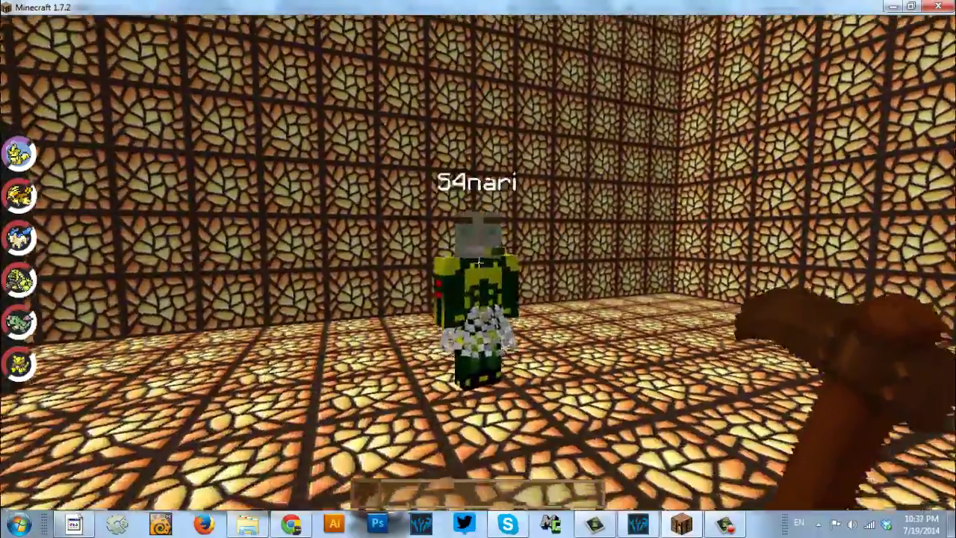
key(s)
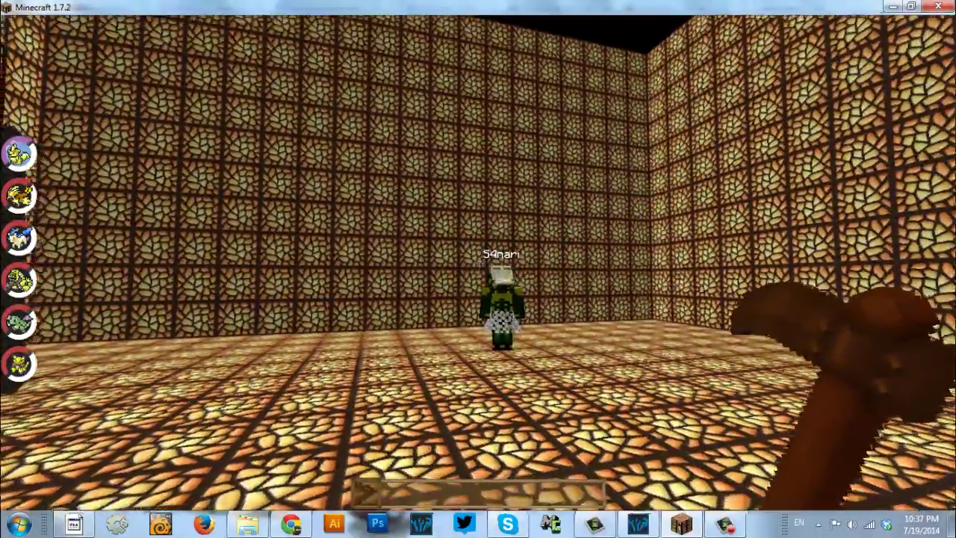
key(s)
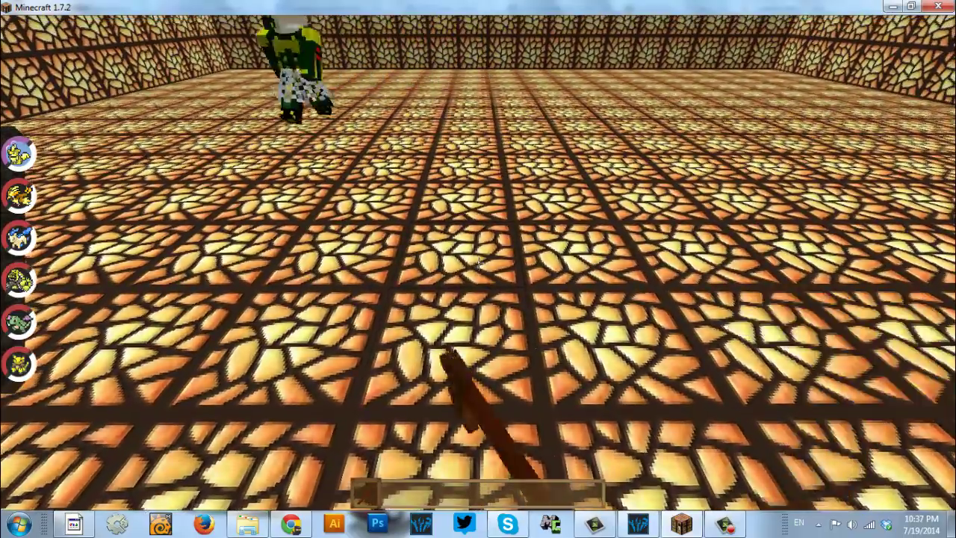
Spawn a new NPC named Trust and give it a Player texture using the player's username
right_click(478, 269)
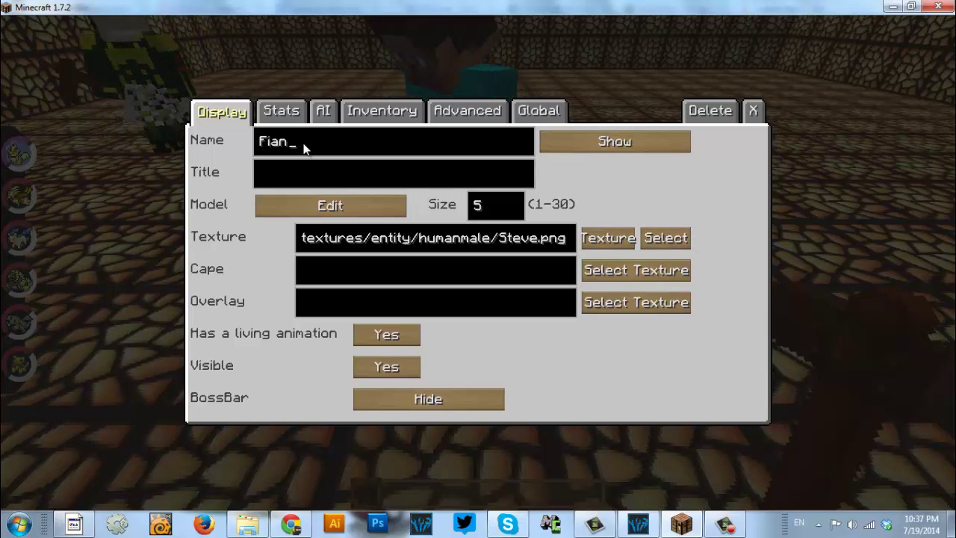
key(BackSpace)
key(BackSpace)
key(BackSpace)
key(BackSpace)
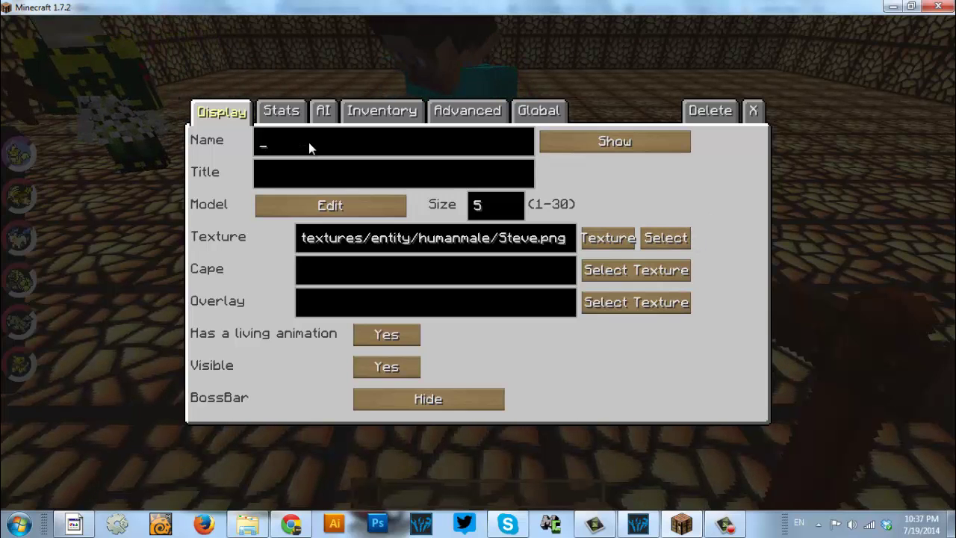
text(Trust)
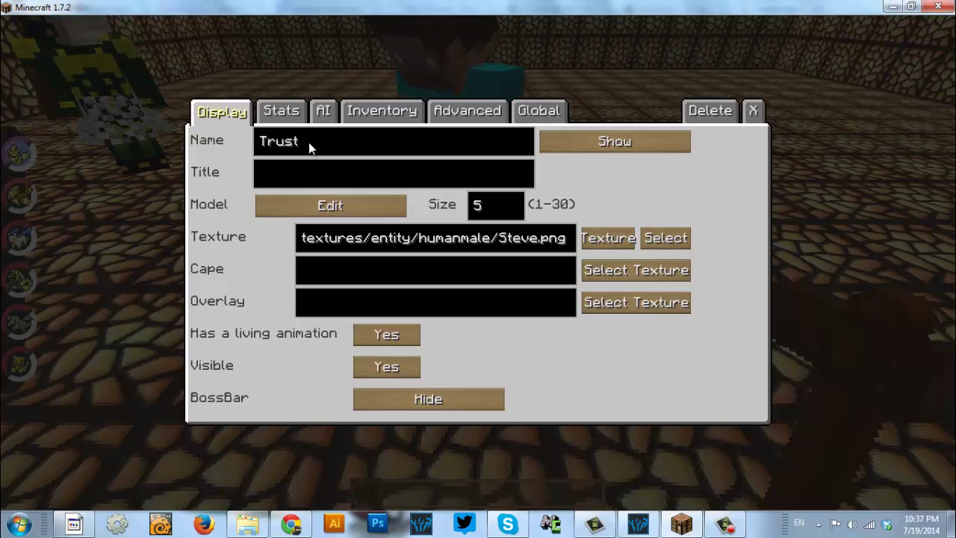
click(611, 237)
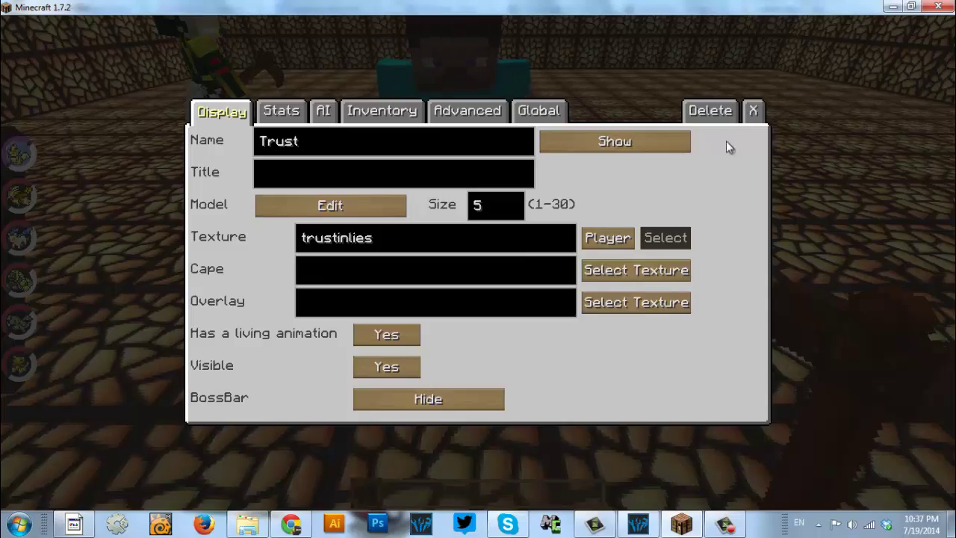
click(753, 111)
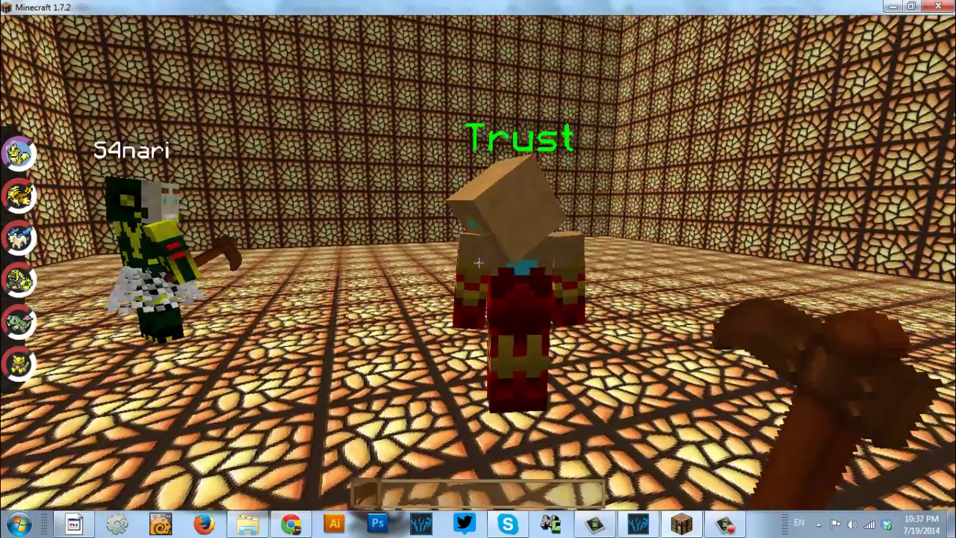
Examine the Trust NPC's applied player skin from several sides
key(s)
key(w)
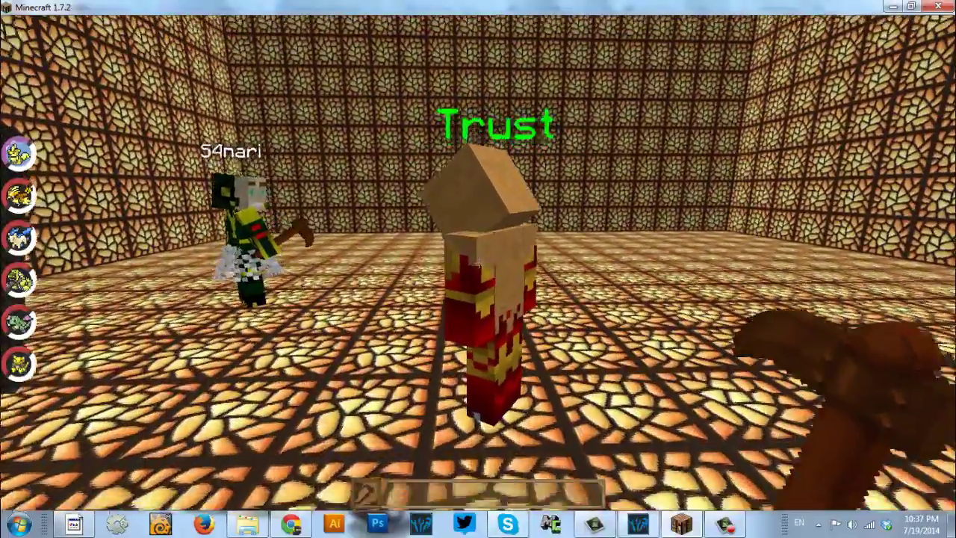
key(s)
key(w)
key(a)
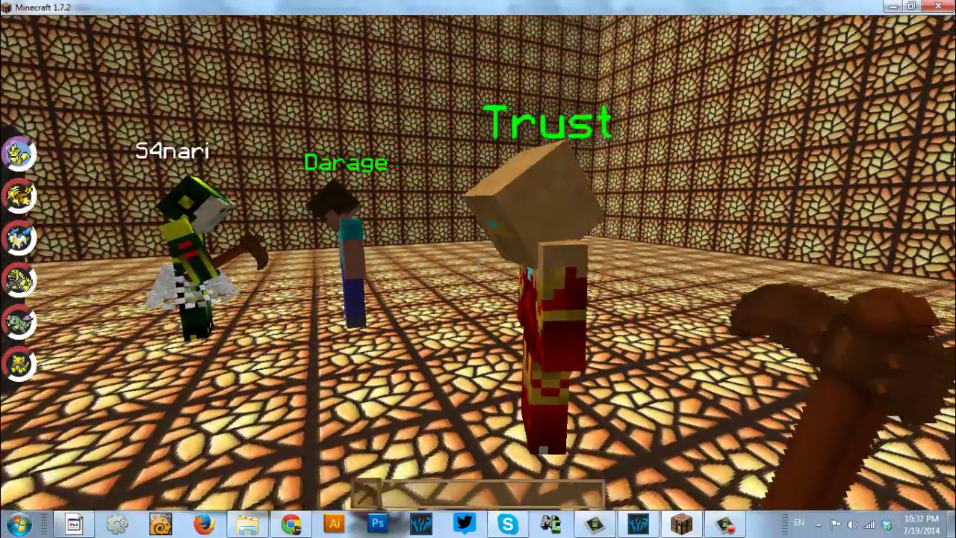
key(s)
key(d)
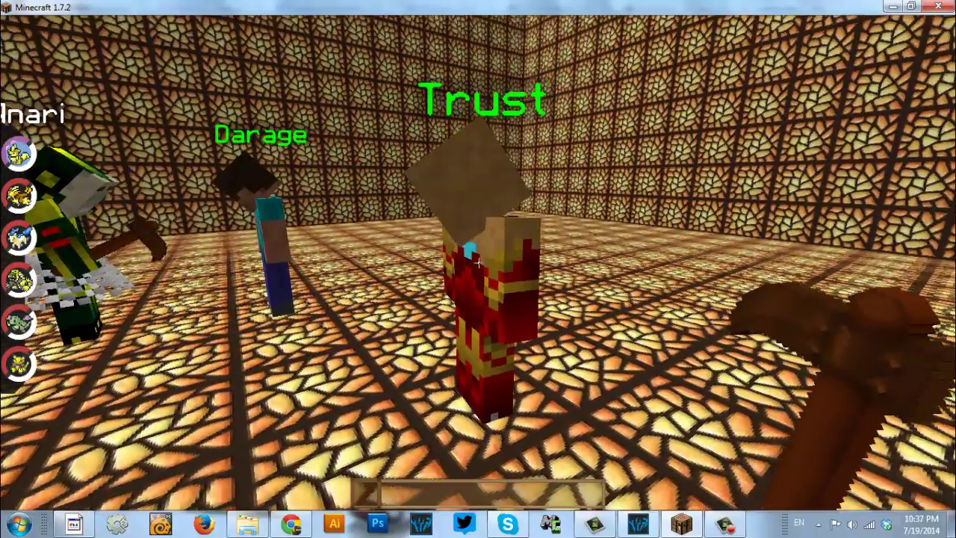
key(a)
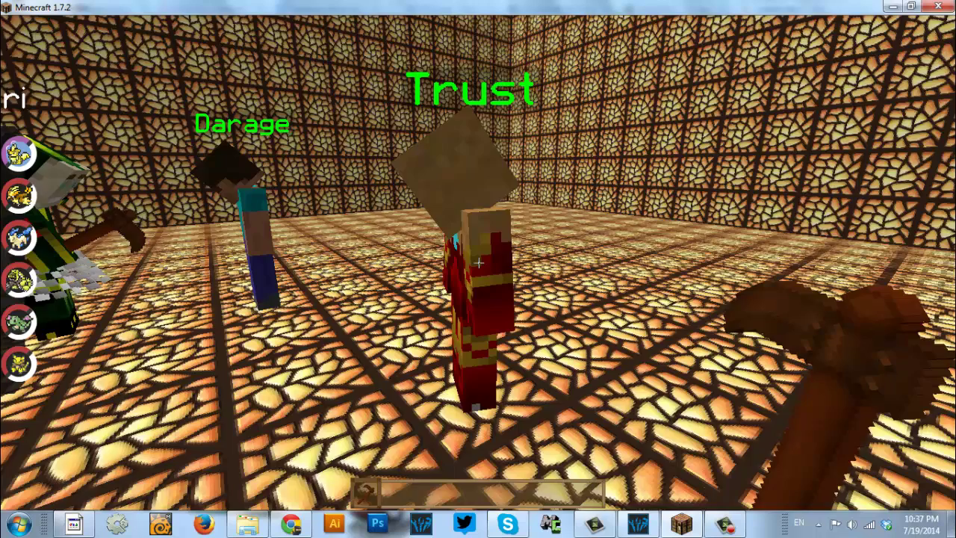
Review the display and stats options of the Trust NPC and close its settings
right_click(479, 264)
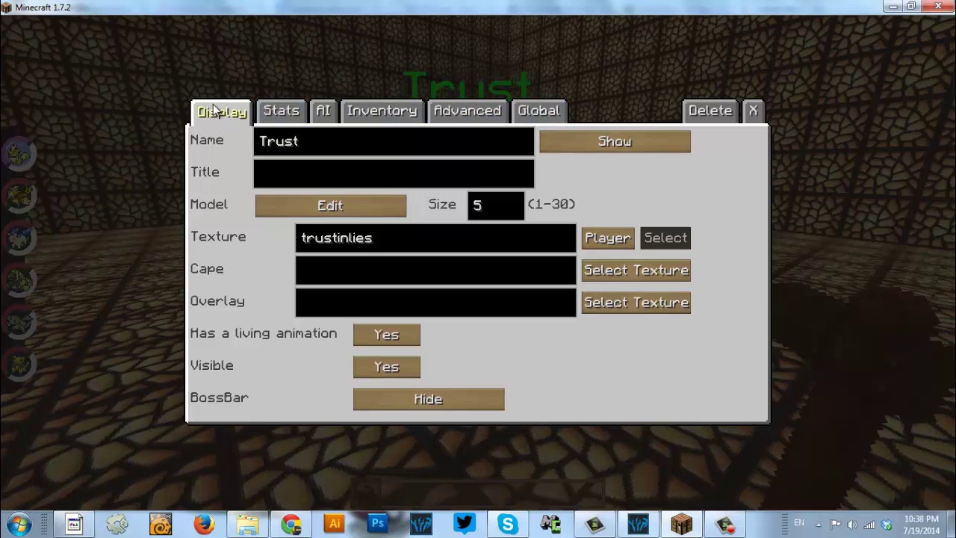
click(281, 116)
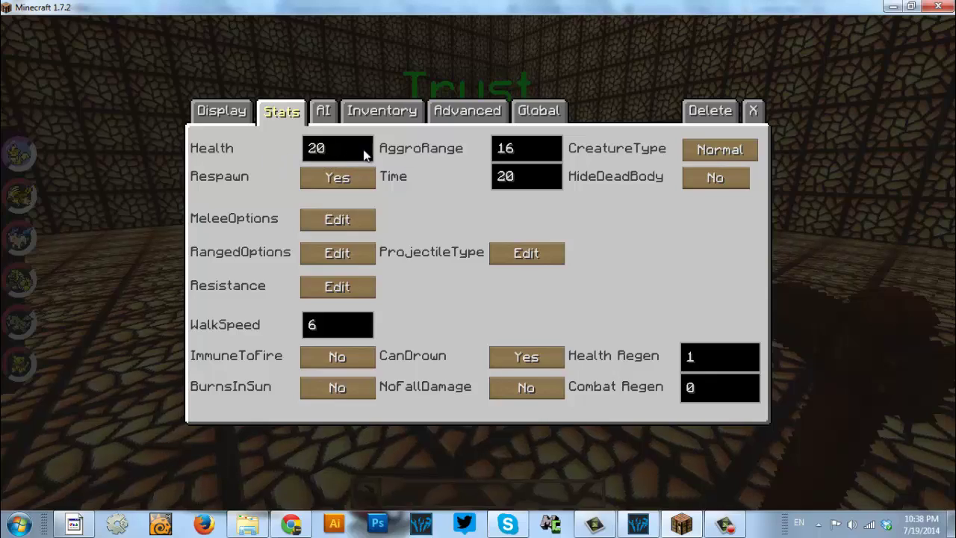
click(753, 111)
Switch the game mode to survival with the /gms command
text(/gm)
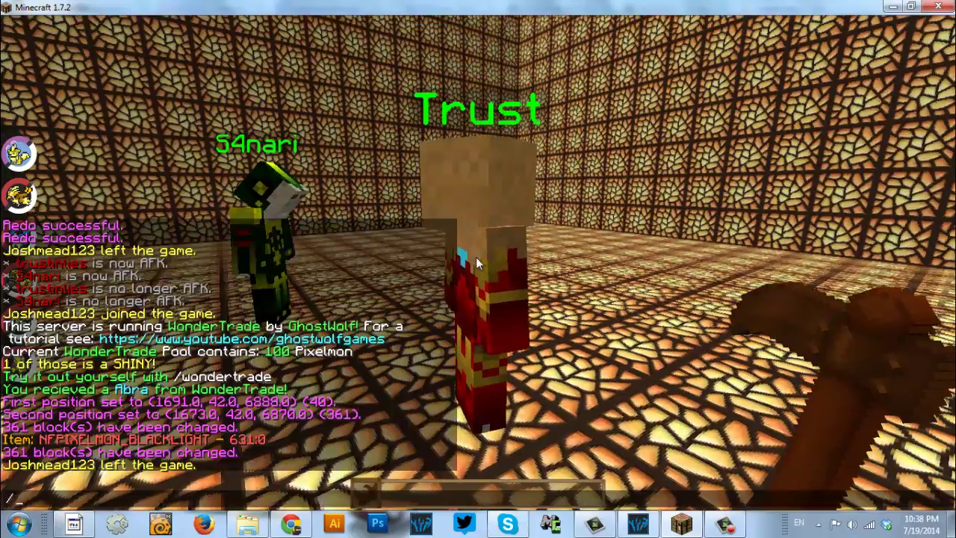
text(s)
key(Return)
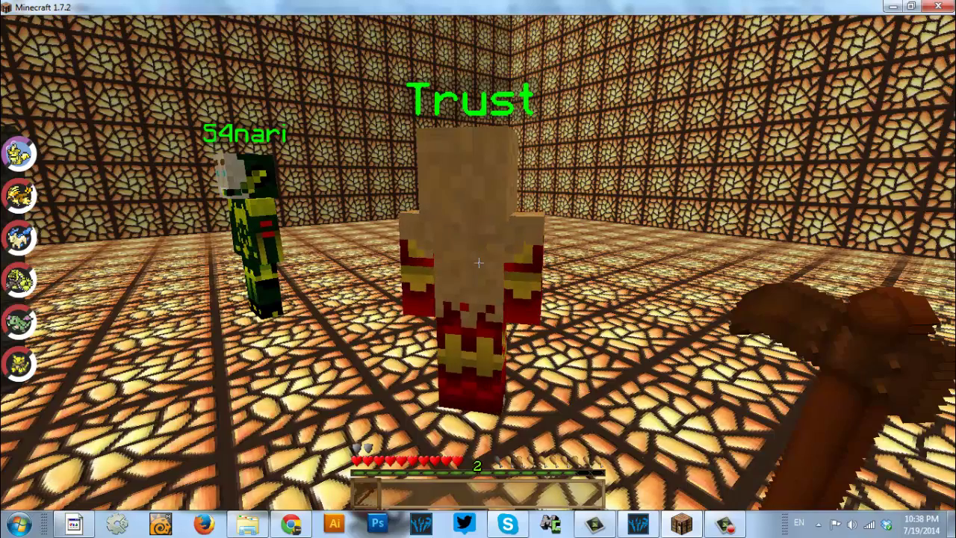
Reopen the Trust NPC's settings and bring up its Health value in the stats for editing
right_click(478, 263)
click(615, 128)
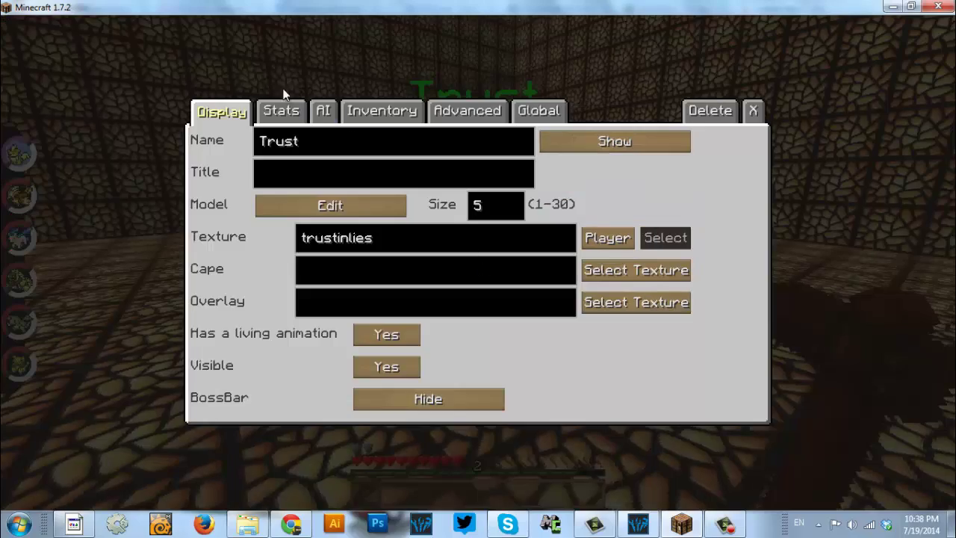
click(270, 108)
click(321, 149)
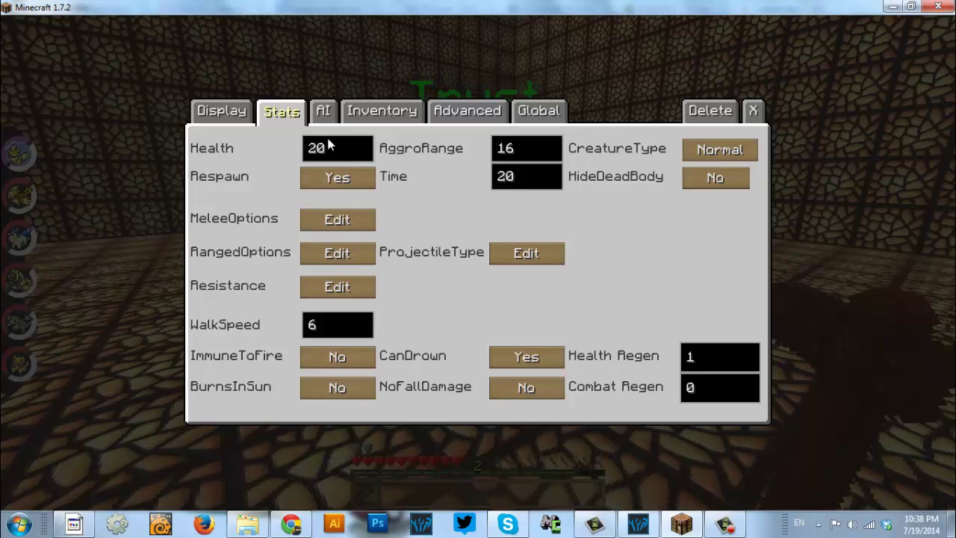
Try an empty Health value and an oversized one ending in 0000000 for the NPC
key(BackSpace)
key(BackSpace)
click(534, 140)
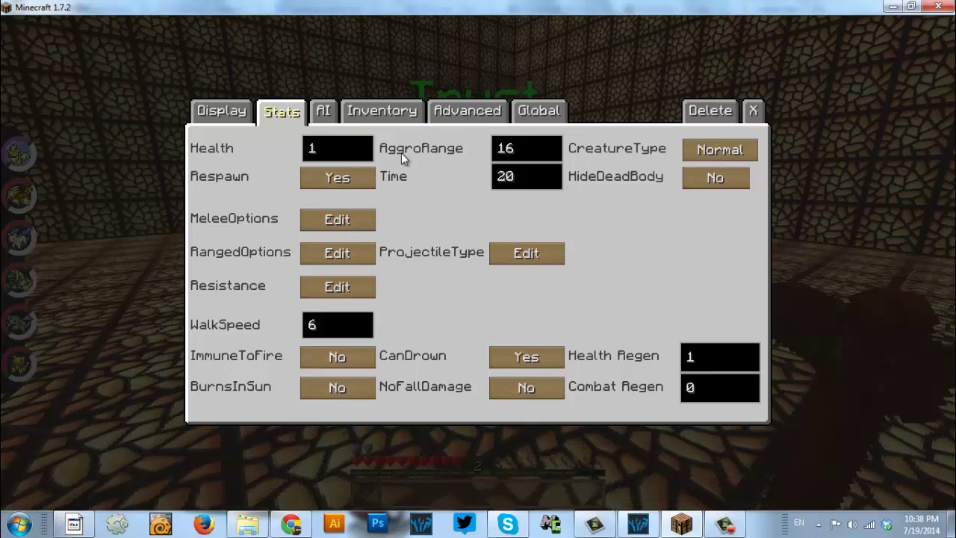
click(318, 154)
text(0000000)
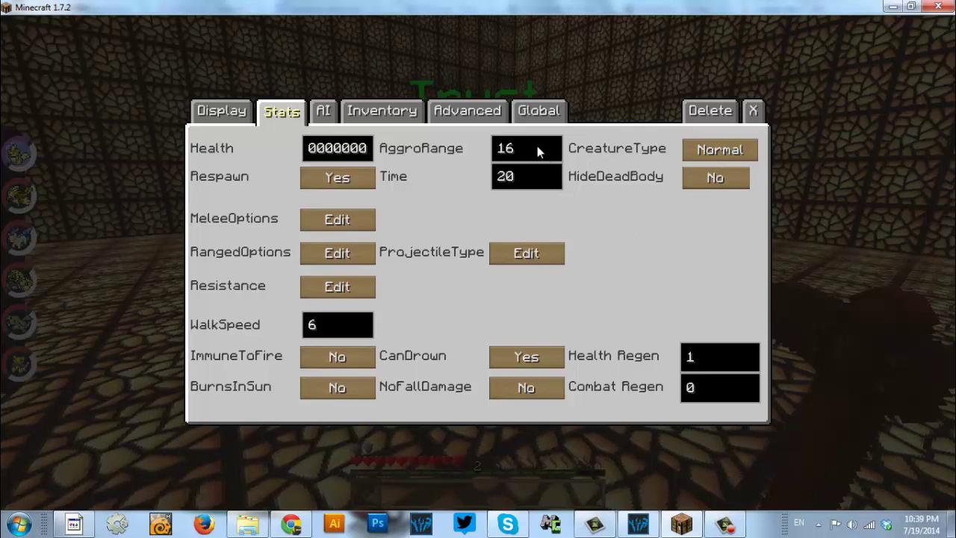
click(537, 146)
Set the Trust NPC's Health to 200
click(347, 149)
key(BackSpace)
key(BackSpace)
text(327)
key(BackSpace)
key(BackSpace)
key(BackSpace)
text(200)
click(505, 147)
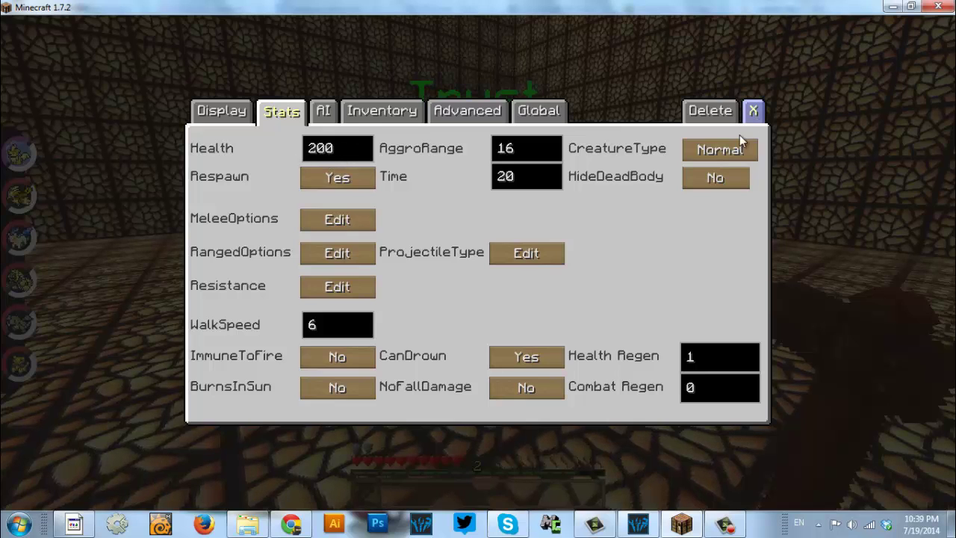
Reduce the Trust NPC's AggroRange to 1 and close its settings
click(336, 148)
click(531, 147)
key(BackSpace)
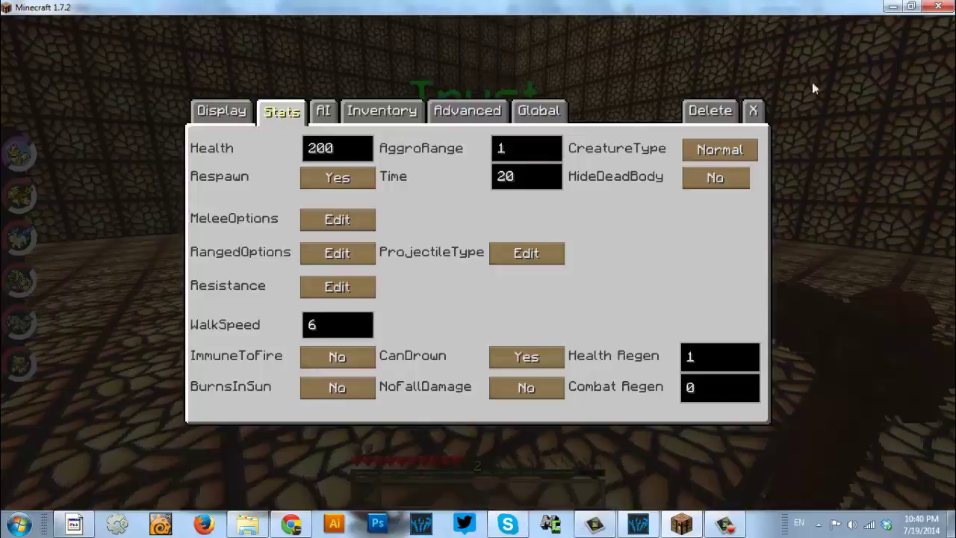
click(754, 111)
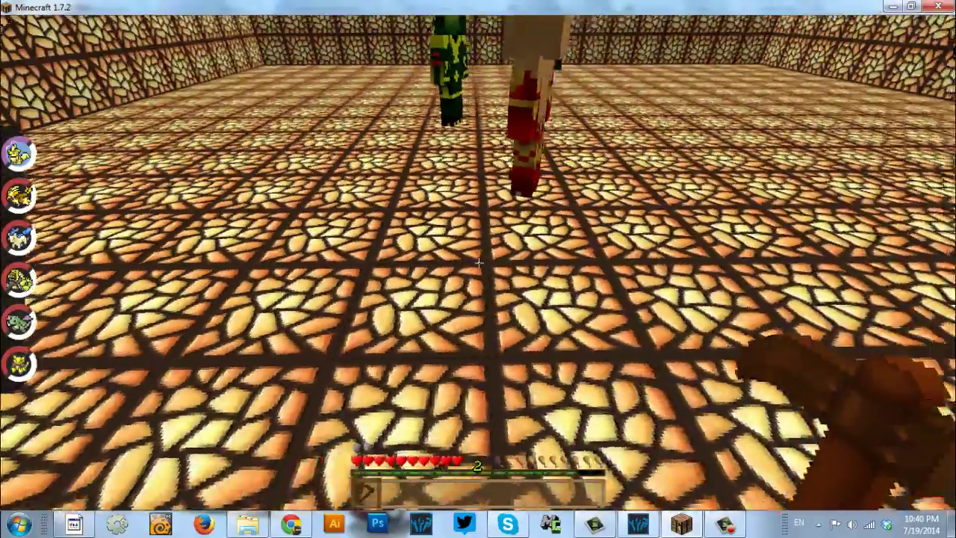
Walk up to the Trust NPC and reopen its stats settings
key(w)
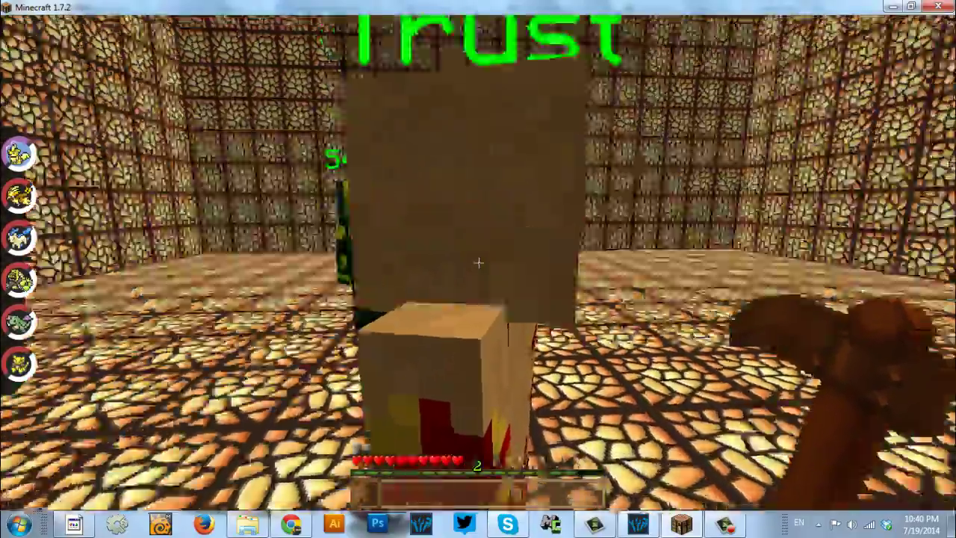
key(s)
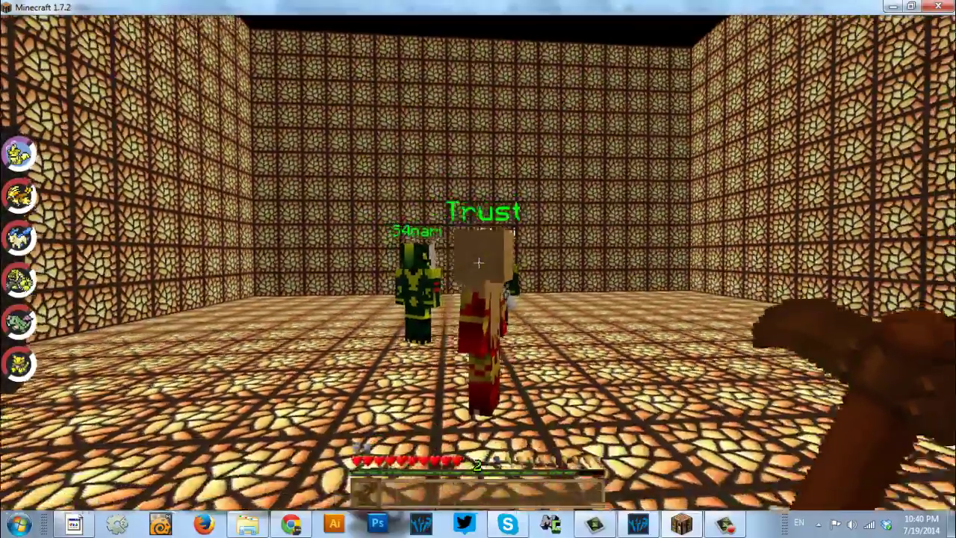
key(w)
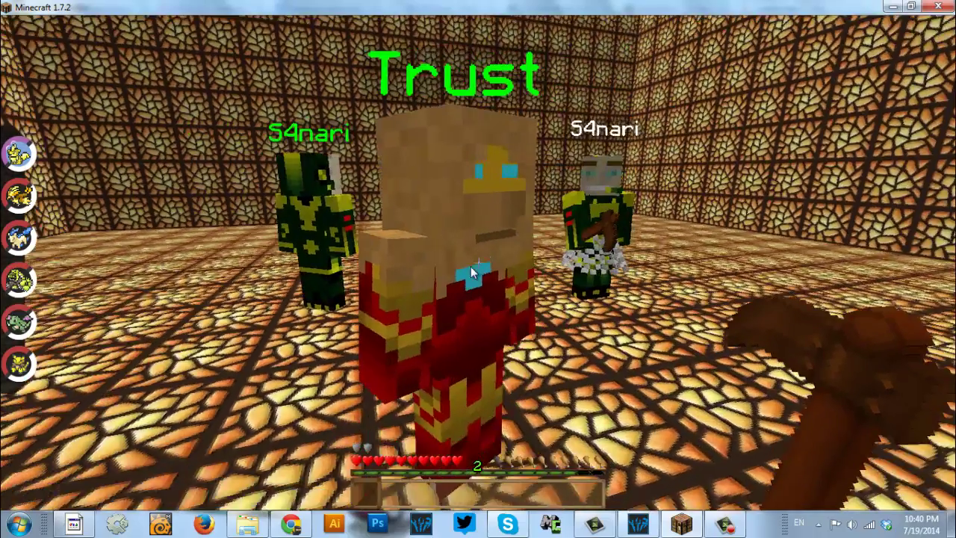
right_click(478, 267)
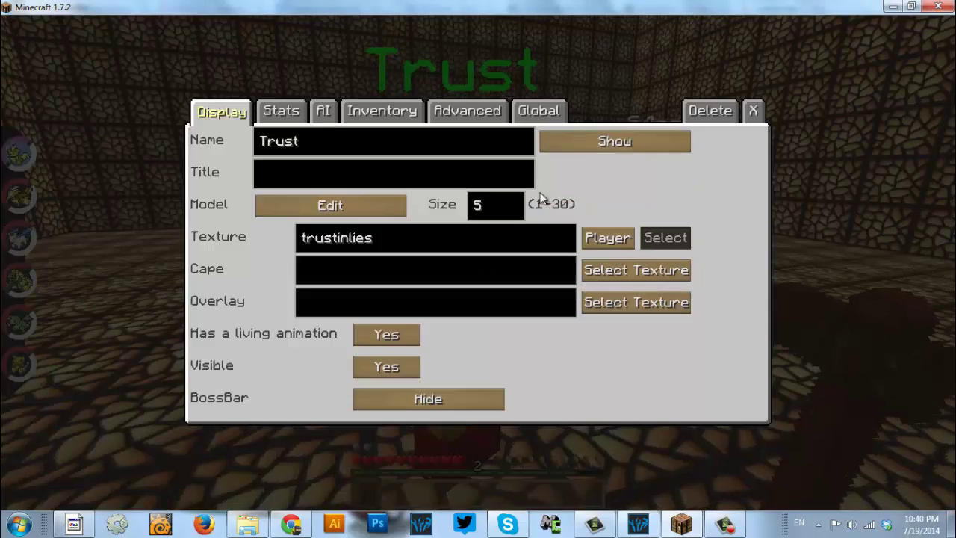
click(281, 111)
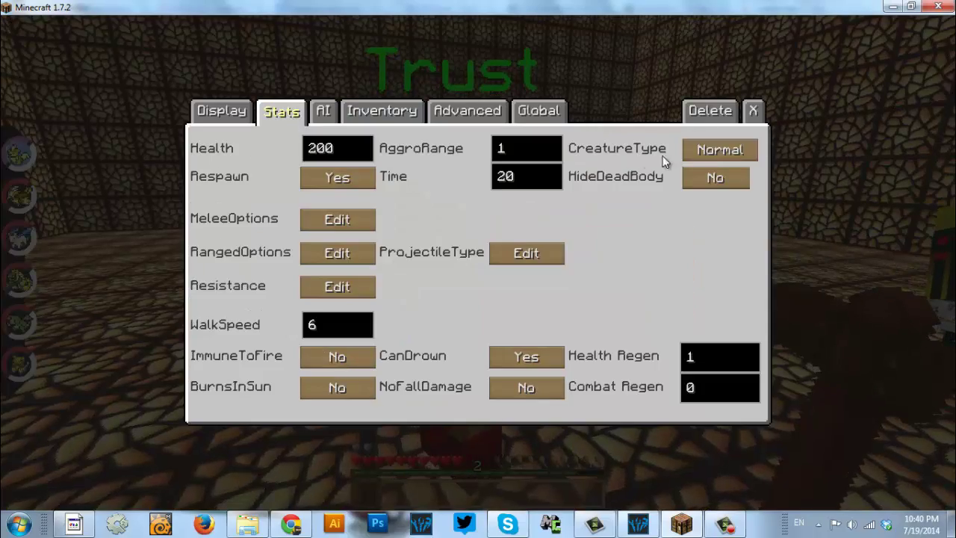
Enter an AggroRange of 64 for the NPC and try raising it to 65
click(540, 154)
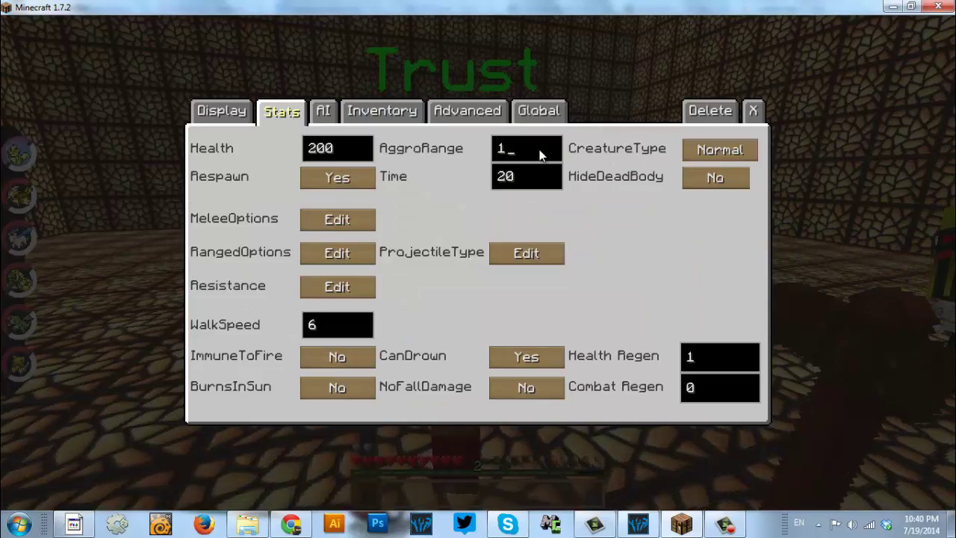
key(BackSpace)
text(64)
key(BackSpace)
text(5)
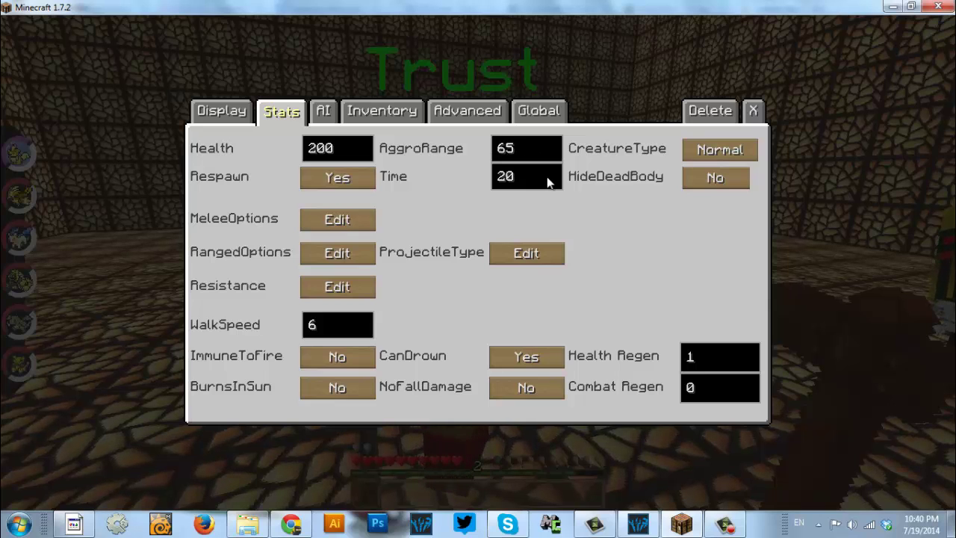
click(549, 181)
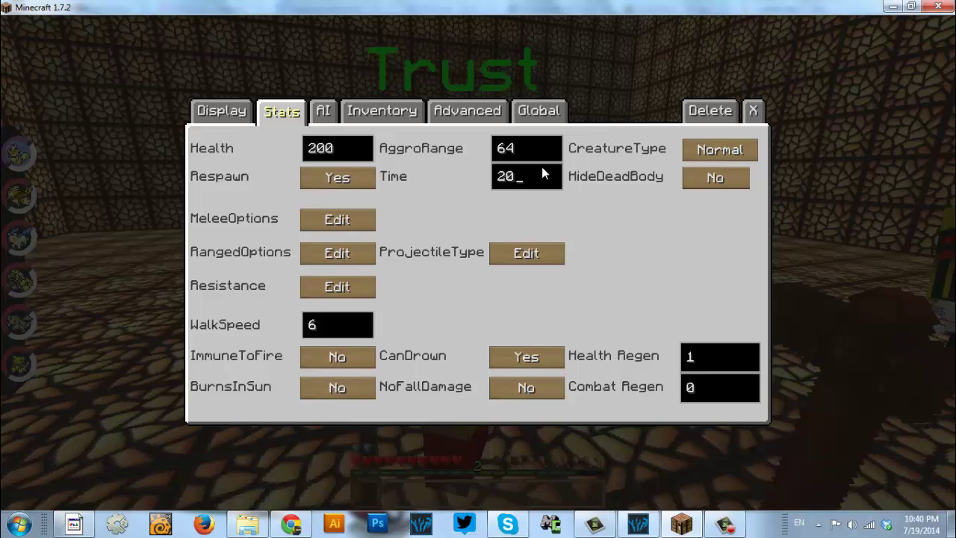
Set the Trust NPC's AggroRange to 10 and close its settings
click(535, 154)
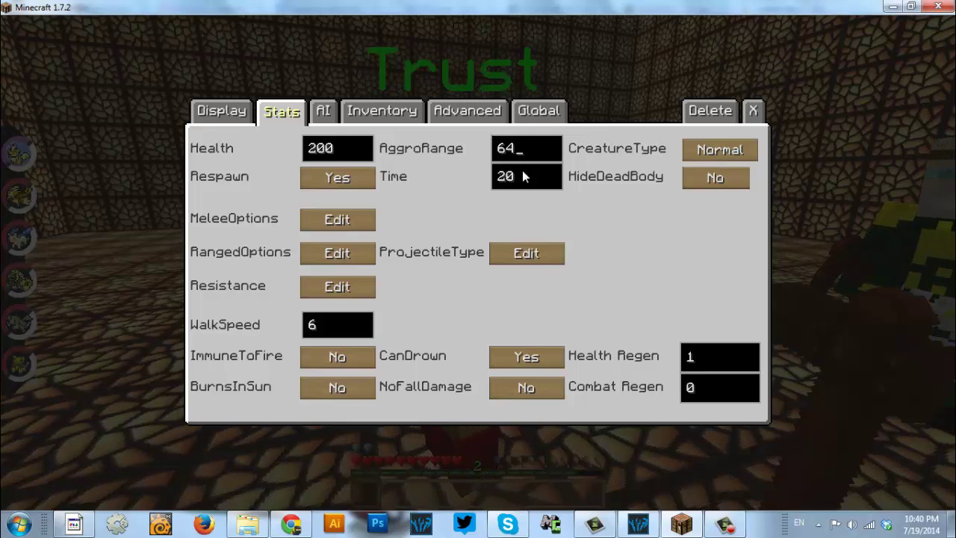
key(BackSpace)
key(BackSpace)
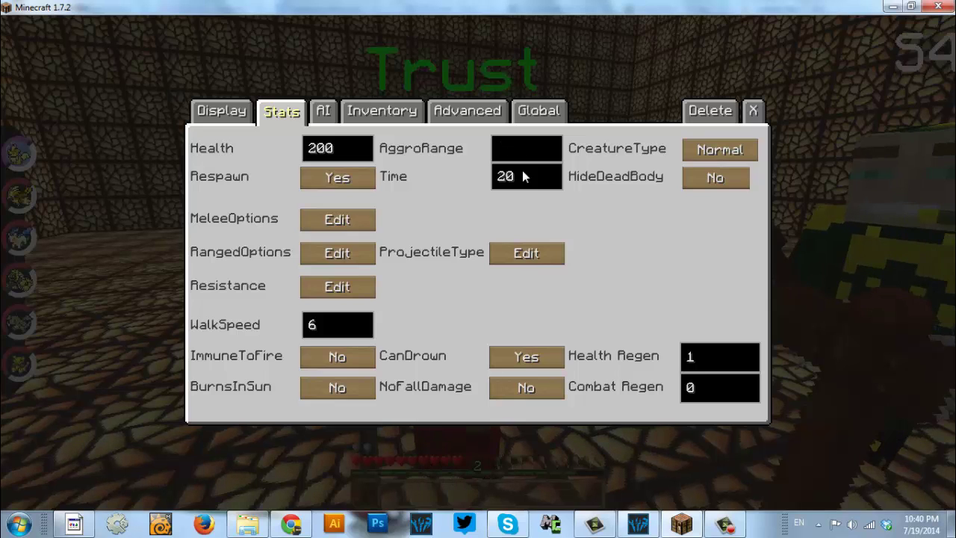
text(10)
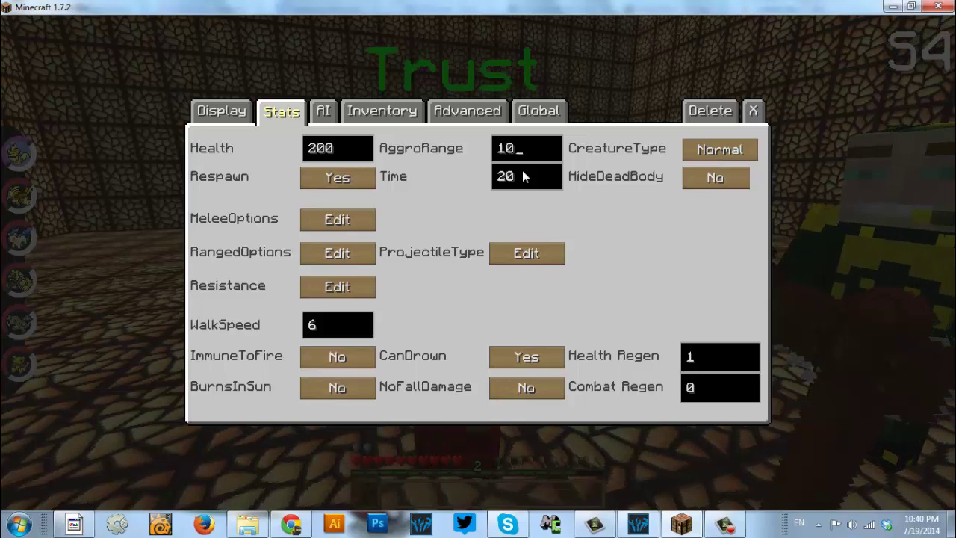
click(523, 176)
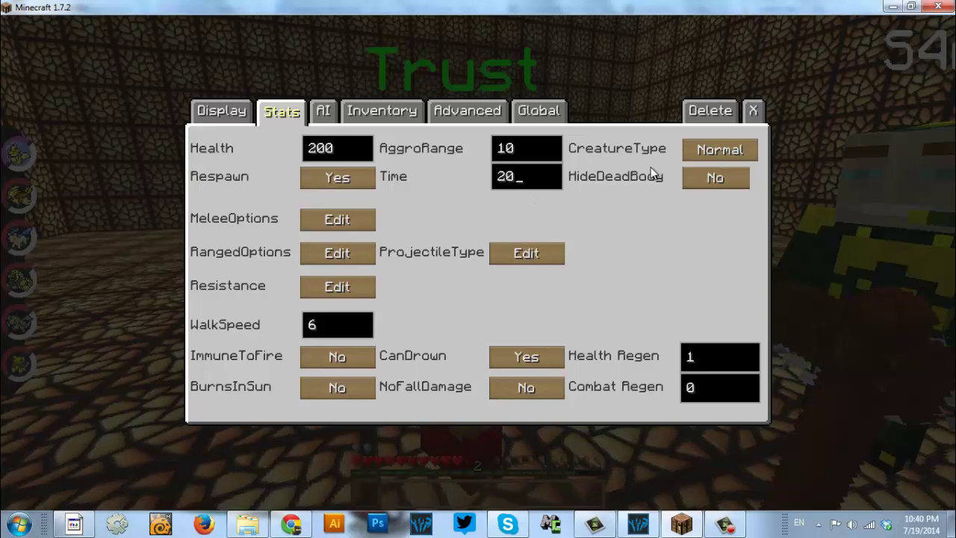
click(753, 110)
Reopen the Trust NPC's stats and cycle its CreatureType through Undead and Arthropod back to Normal
mouse_move(478, 261)
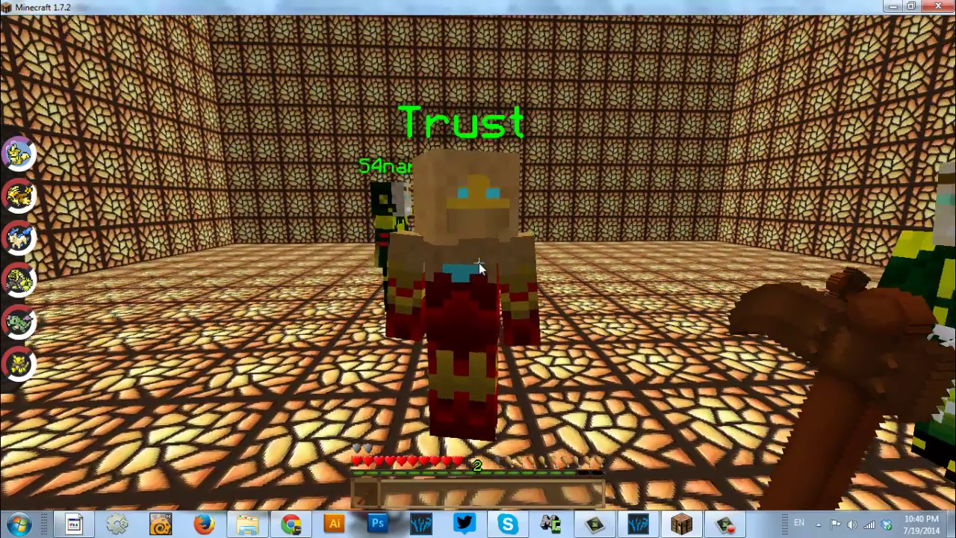
right_click(479, 263)
click(281, 111)
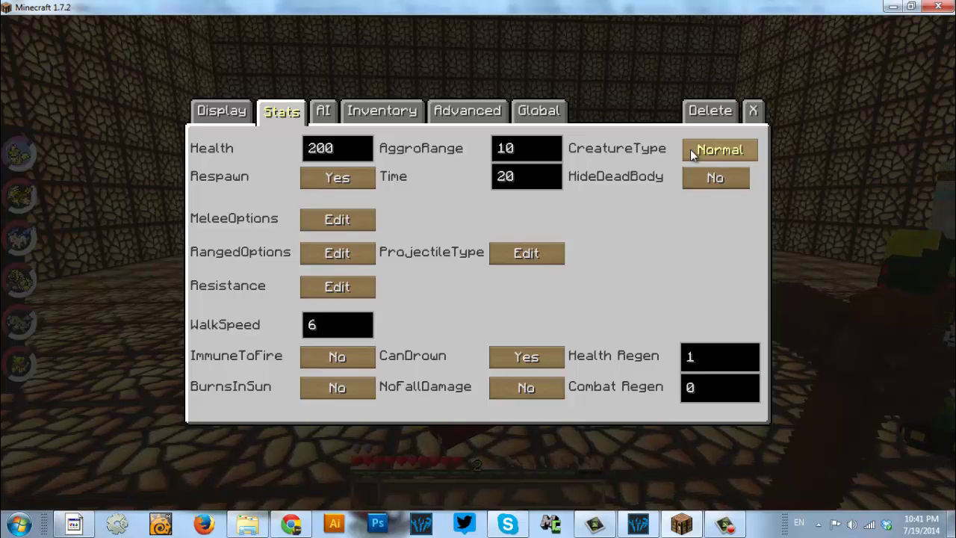
click(690, 150)
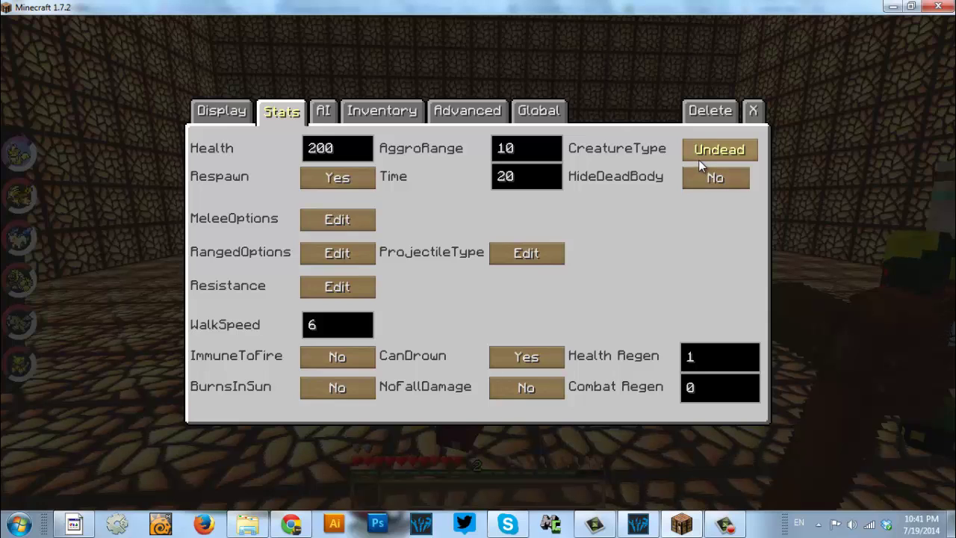
click(701, 160)
click(702, 155)
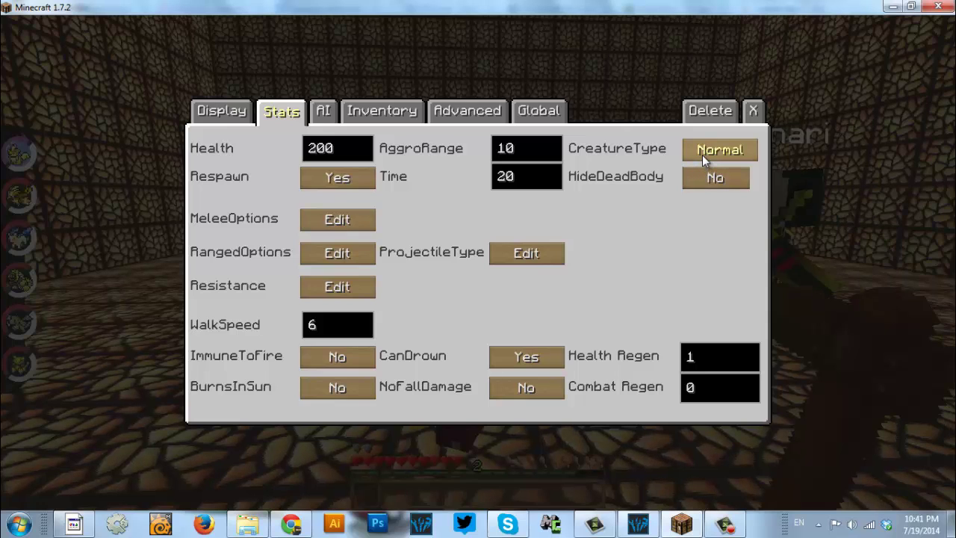
click(702, 155)
click(702, 154)
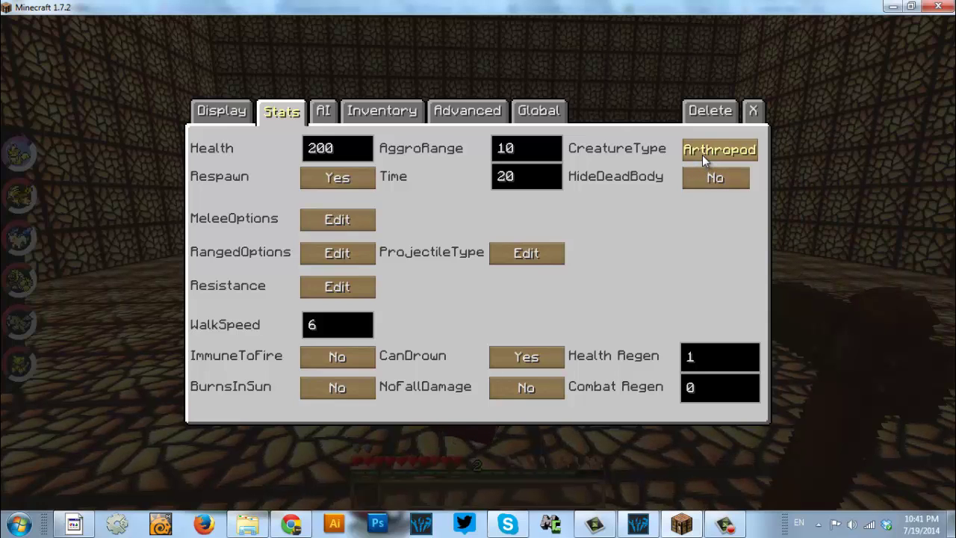
click(743, 152)
click(743, 152)
click(746, 153)
click(746, 153)
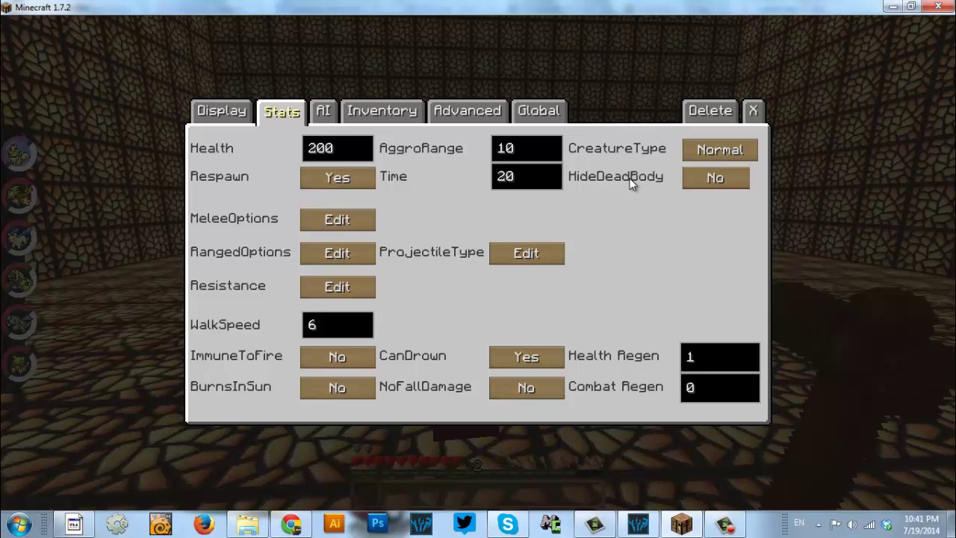
Step through the CreatureType options Undead and Arthropod once more, ending on Normal
click(698, 146)
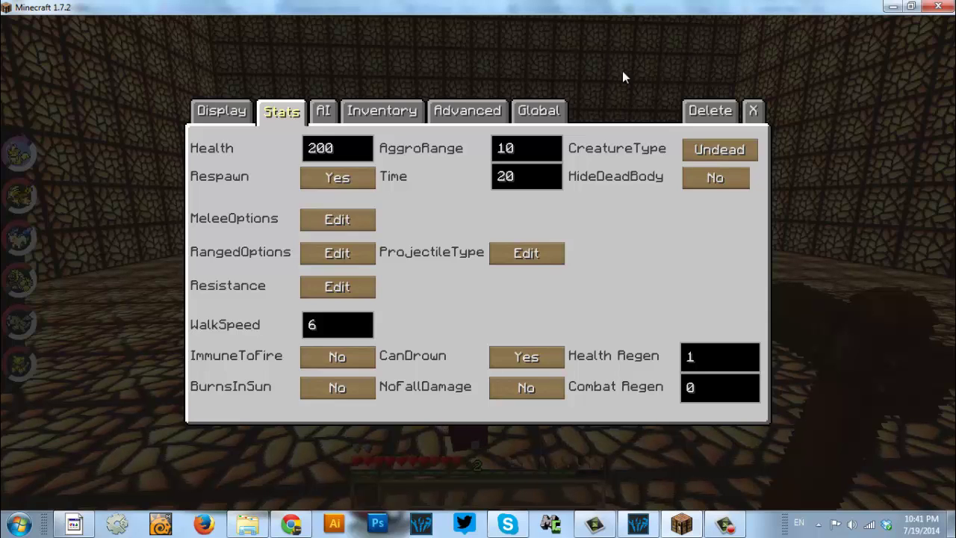
click(701, 150)
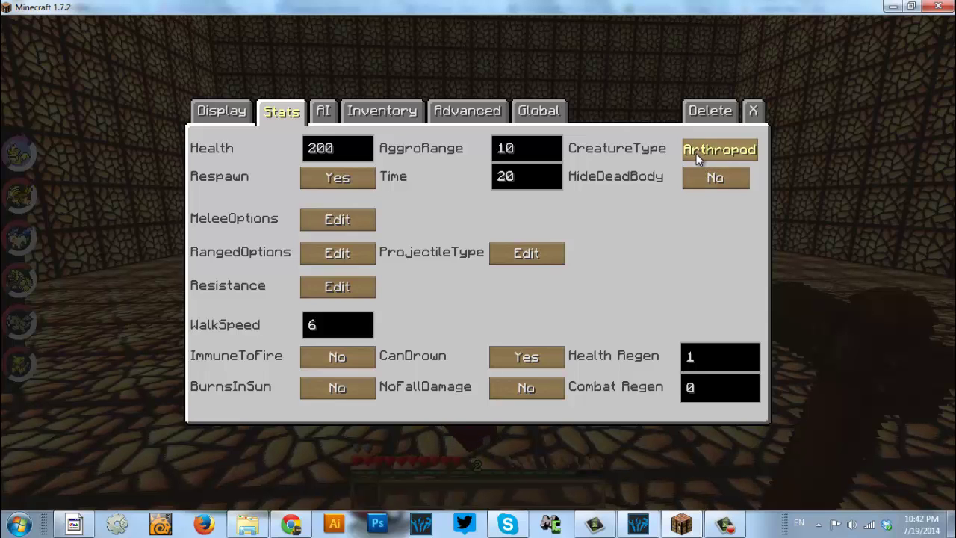
click(699, 151)
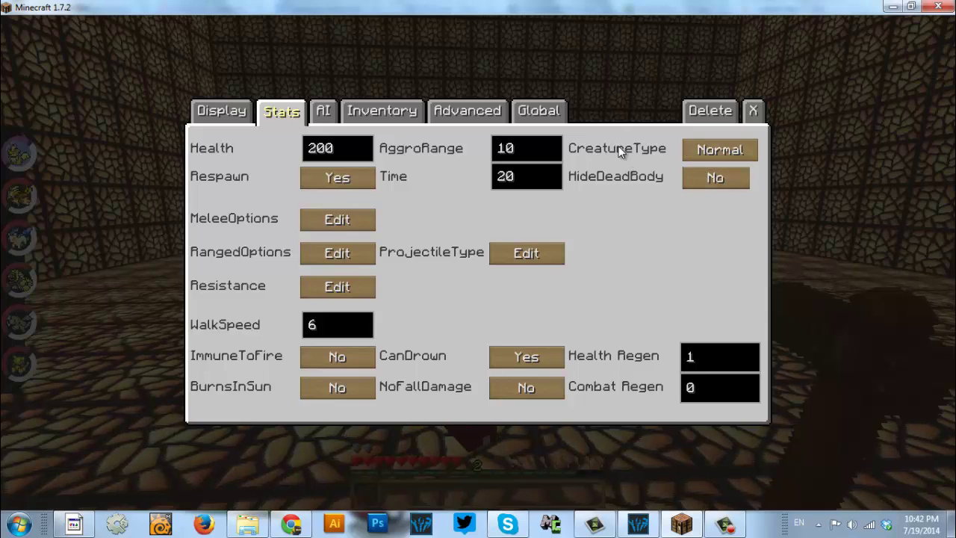
click(729, 154)
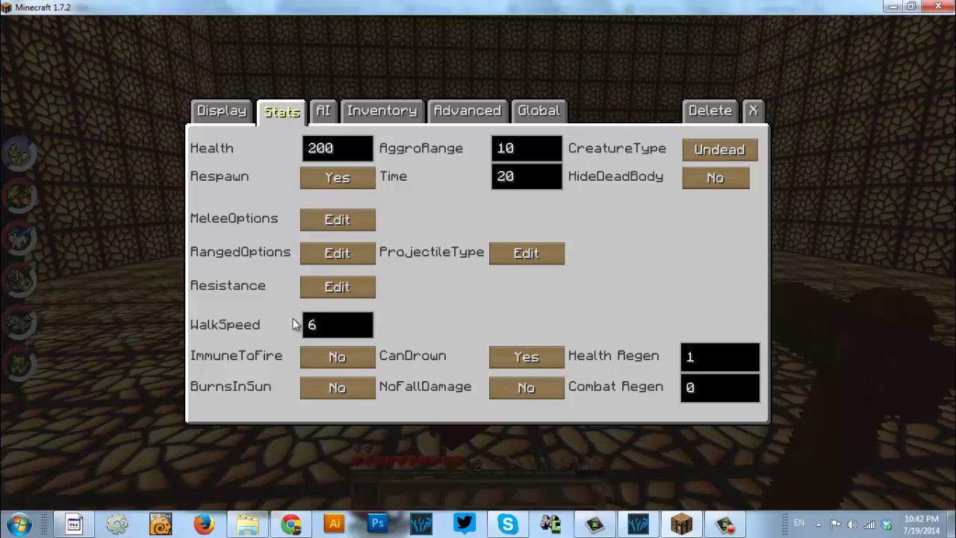
click(698, 146)
click(694, 149)
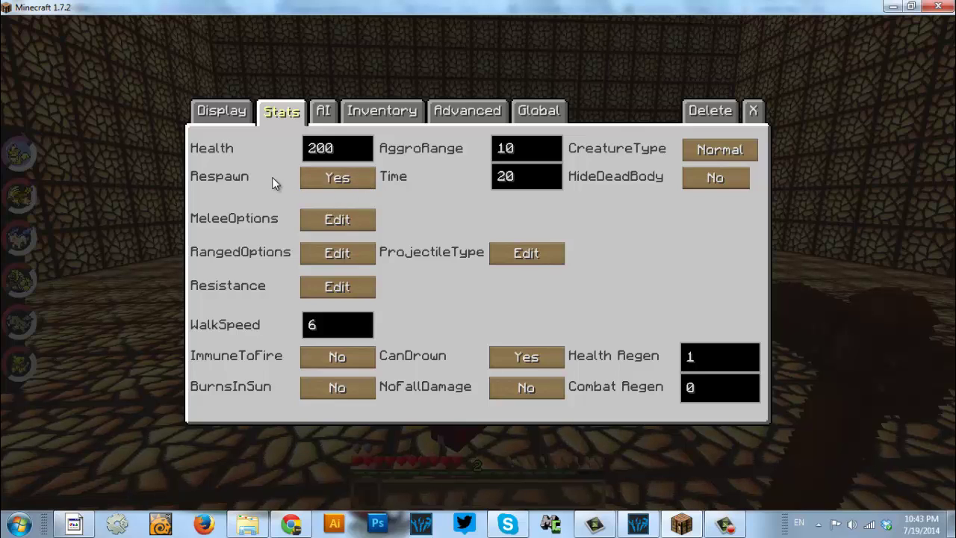
Cycle the Respawn option through Day, Night and No back to Yes, and close the NPC's settings
click(324, 182)
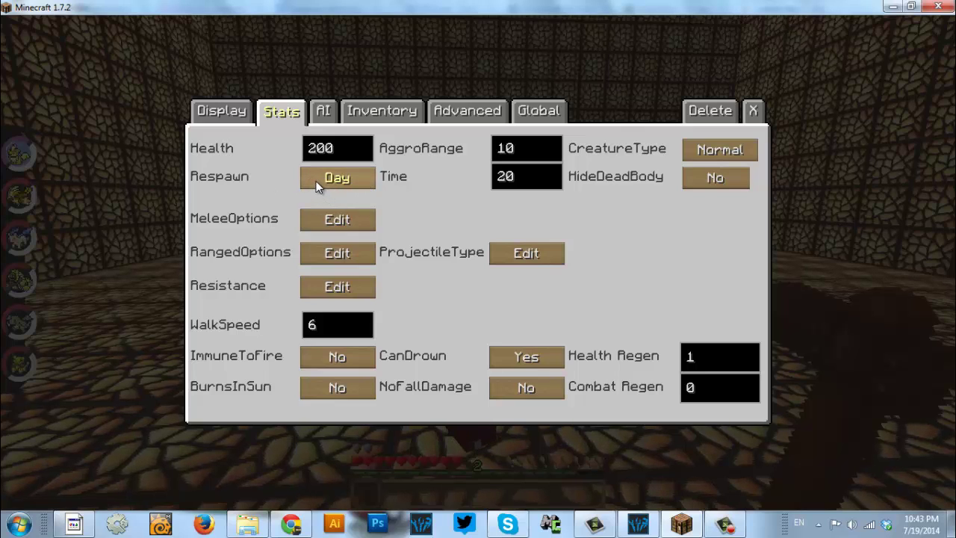
click(316, 181)
click(316, 180)
click(316, 180)
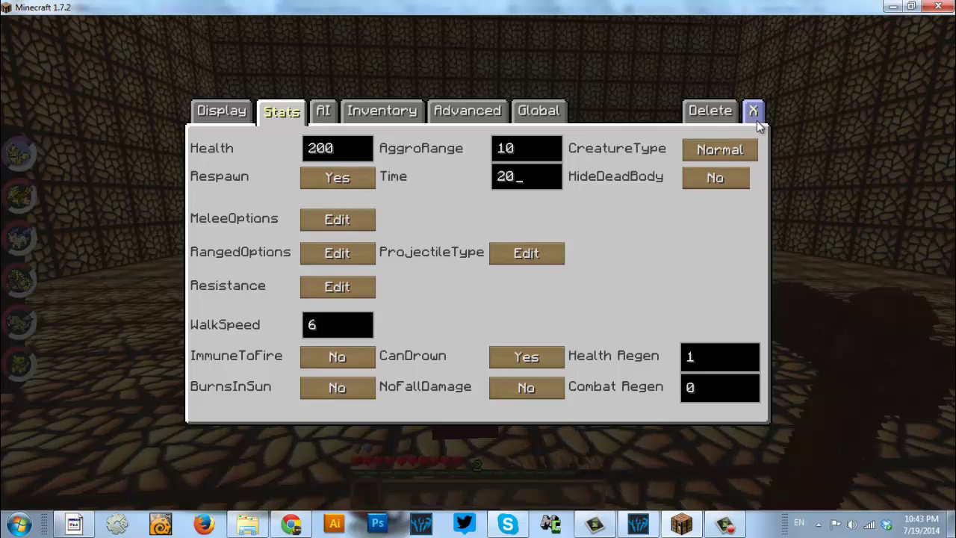
click(340, 182)
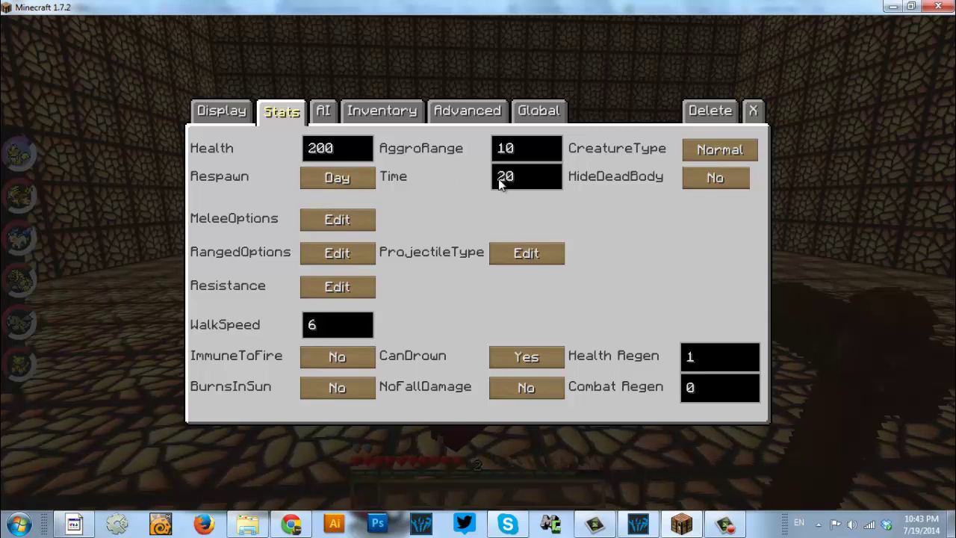
click(364, 176)
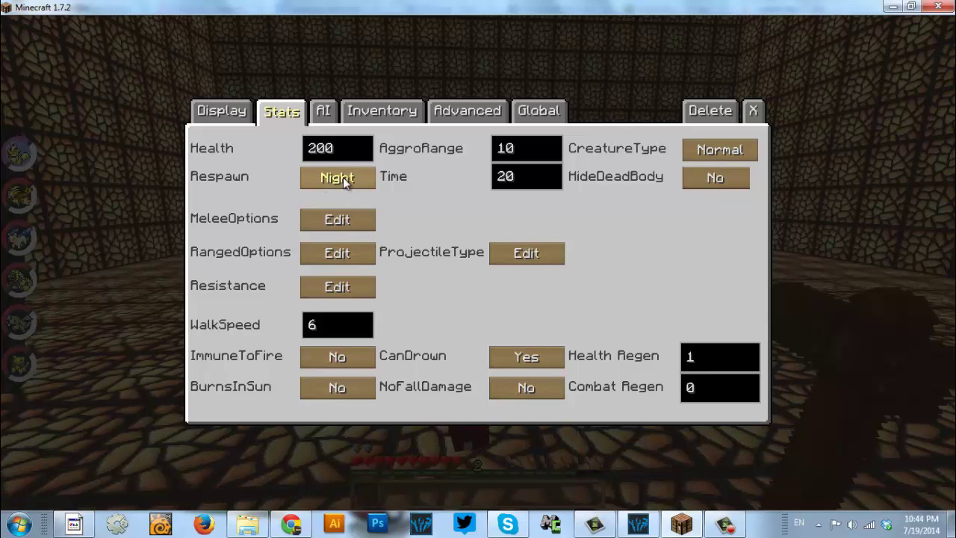
click(343, 177)
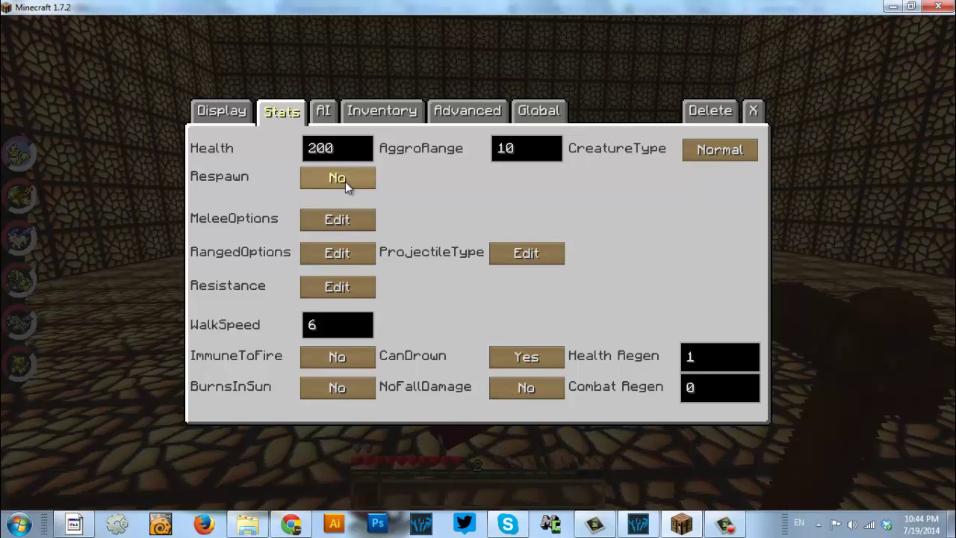
click(345, 181)
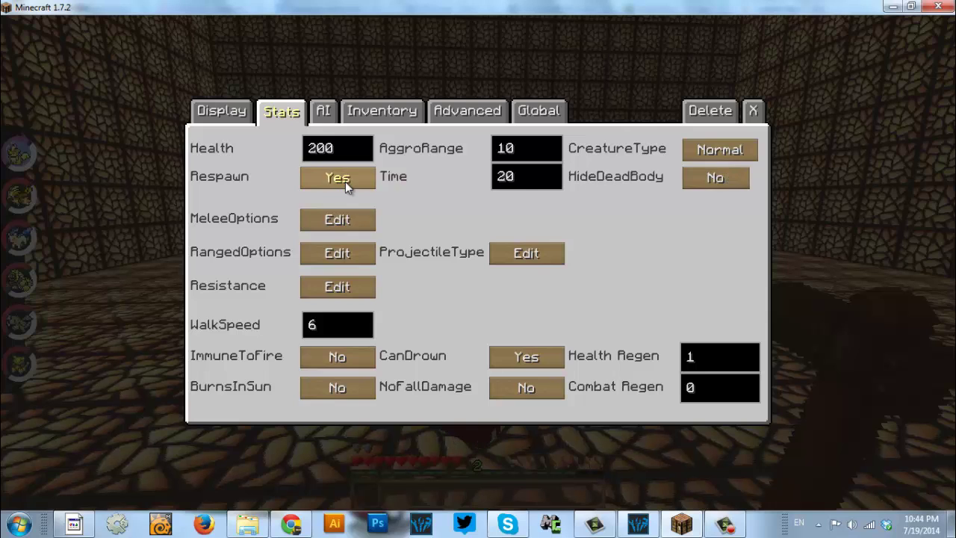
click(522, 180)
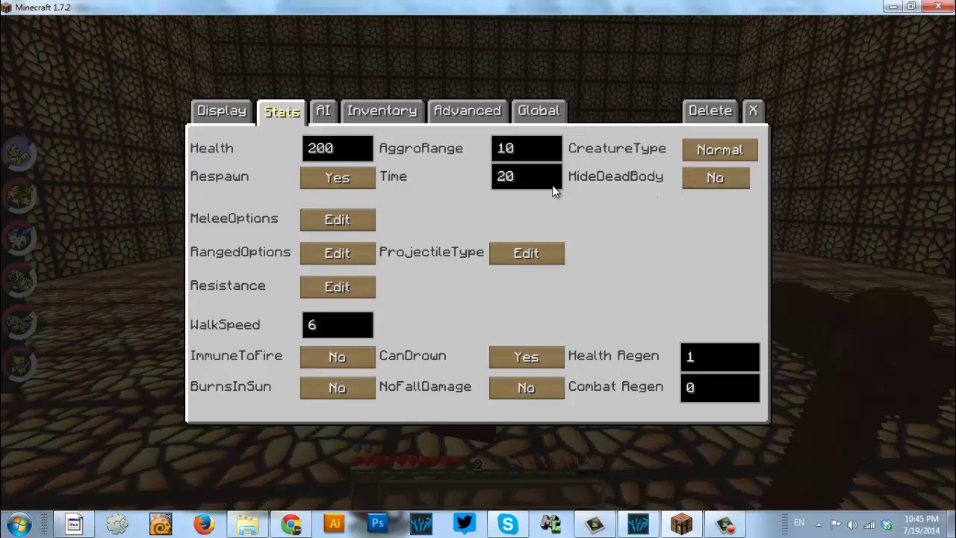
click(754, 109)
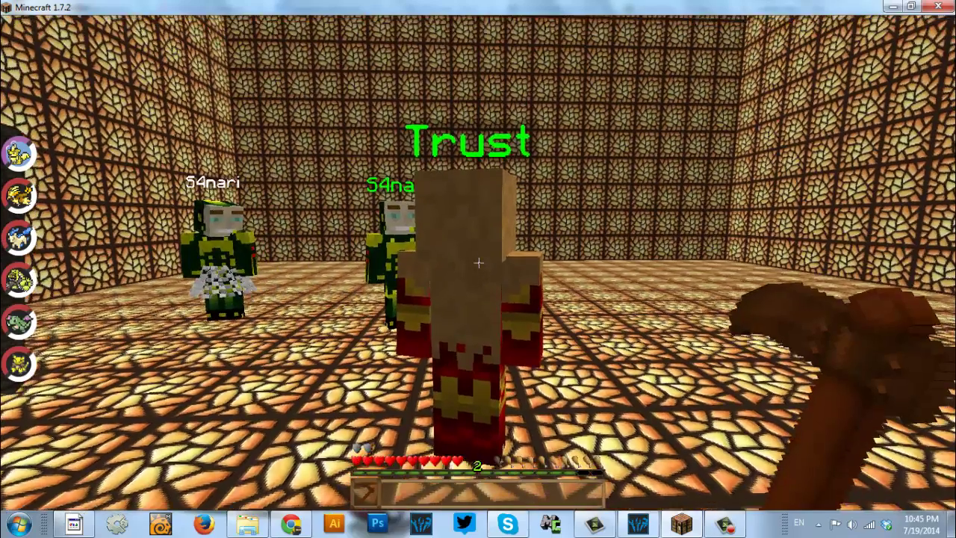
Walk around the Trust NPC to view it alongside the other characters in the room
key(a)
key(w)
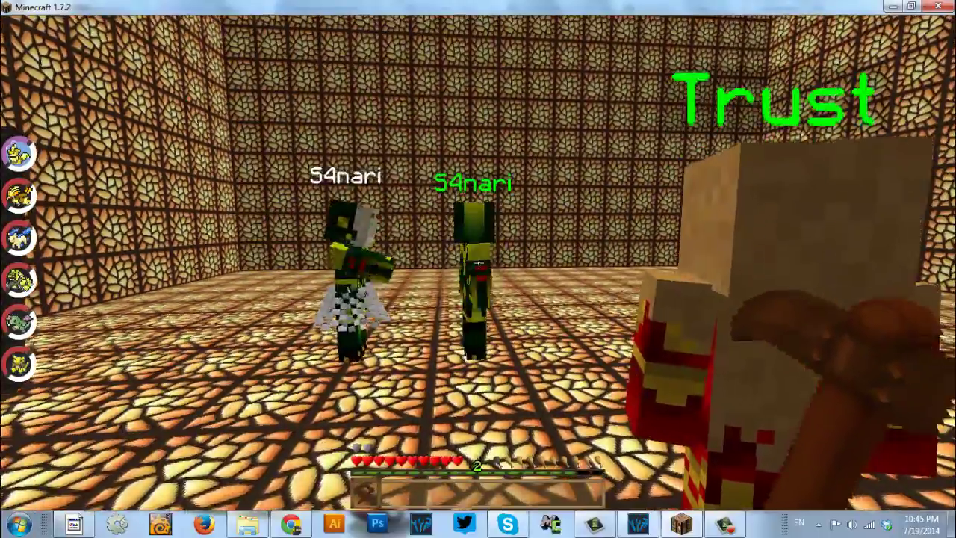
key(w)
key(s)
key(d)
key(w)
key(a)
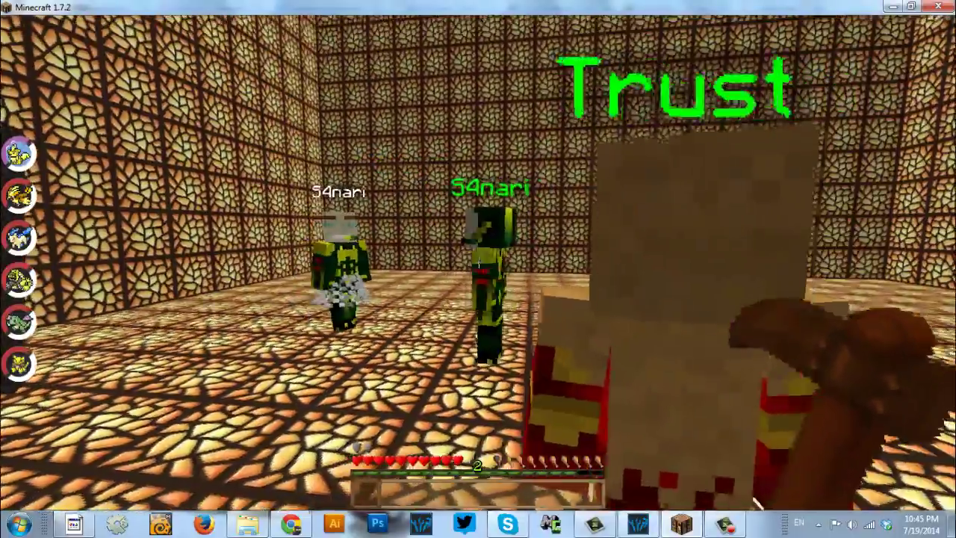
key(s)
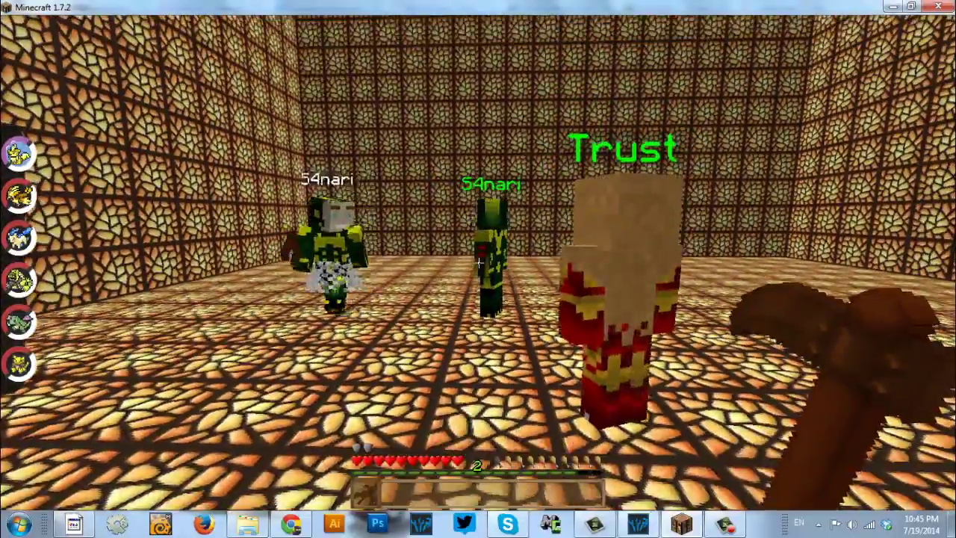
key(w)
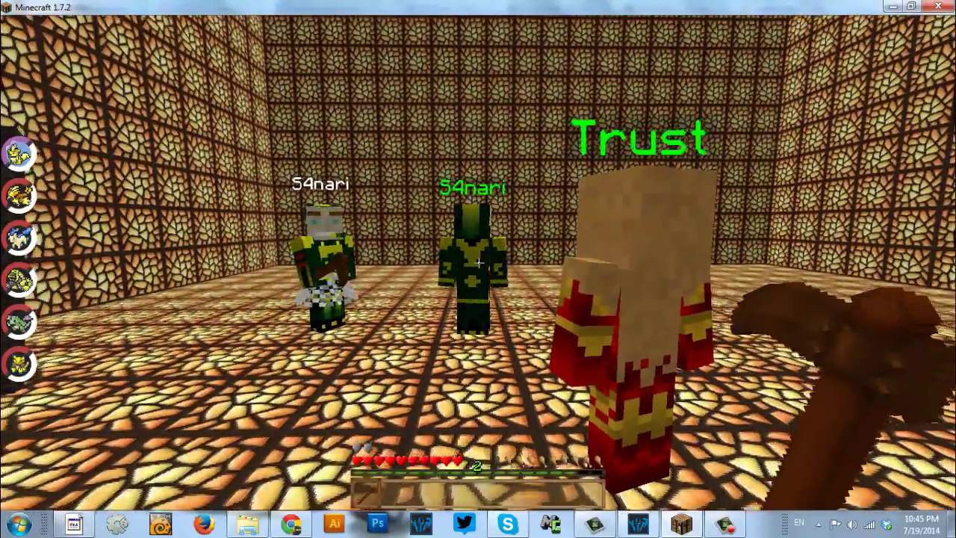
key(s)
key(d)
key(w)
key(w)
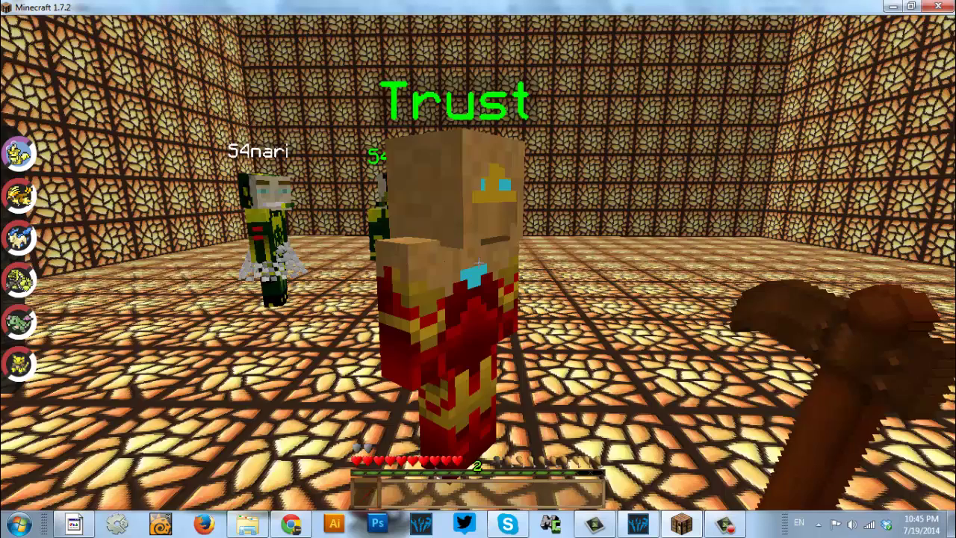
Reopen the Trust NPC's settings, assign it to the Aggressive faction and close the settings
right_click(478, 263)
click(297, 112)
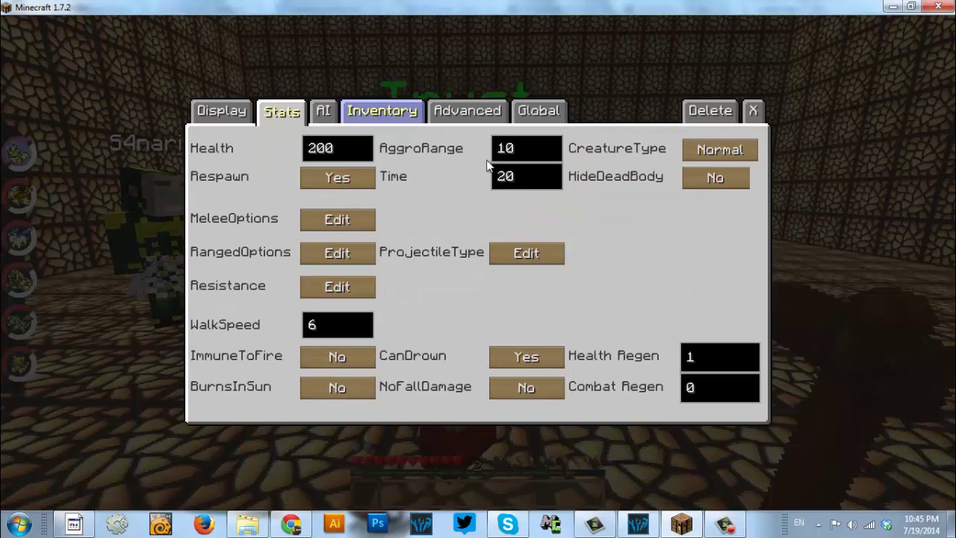
click(457, 114)
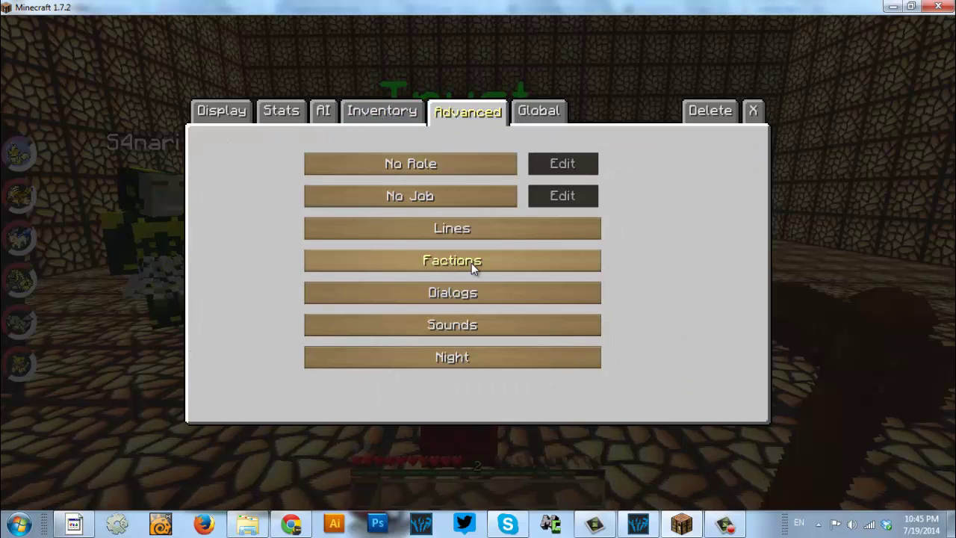
click(282, 112)
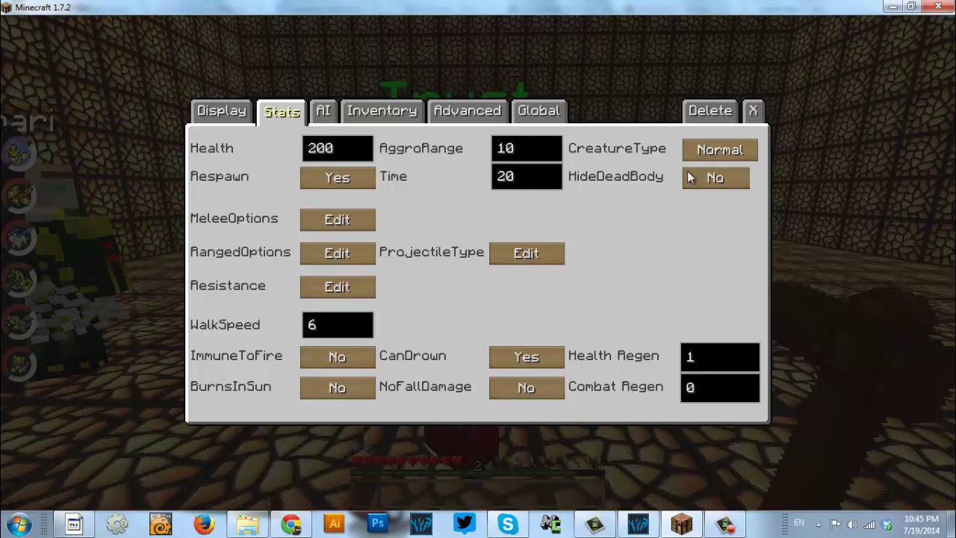
click(468, 113)
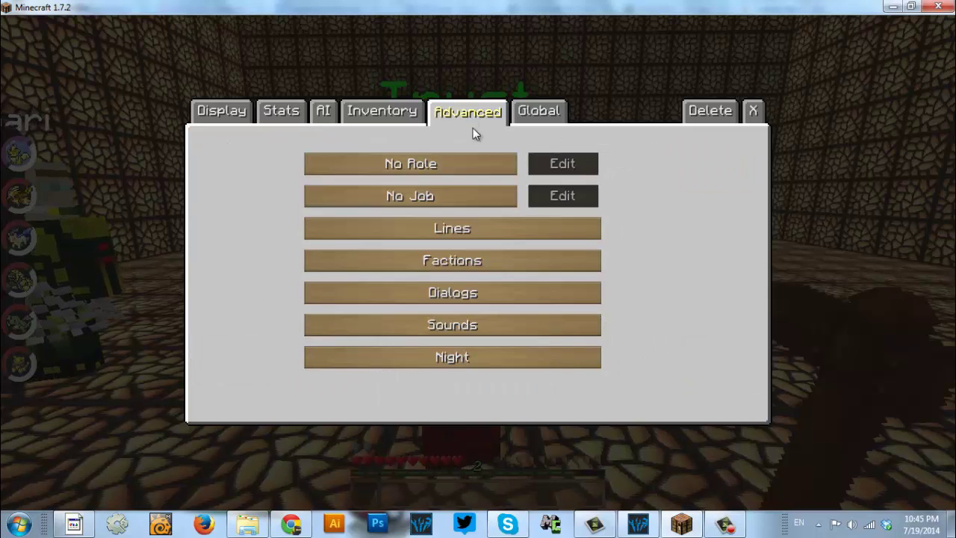
click(499, 251)
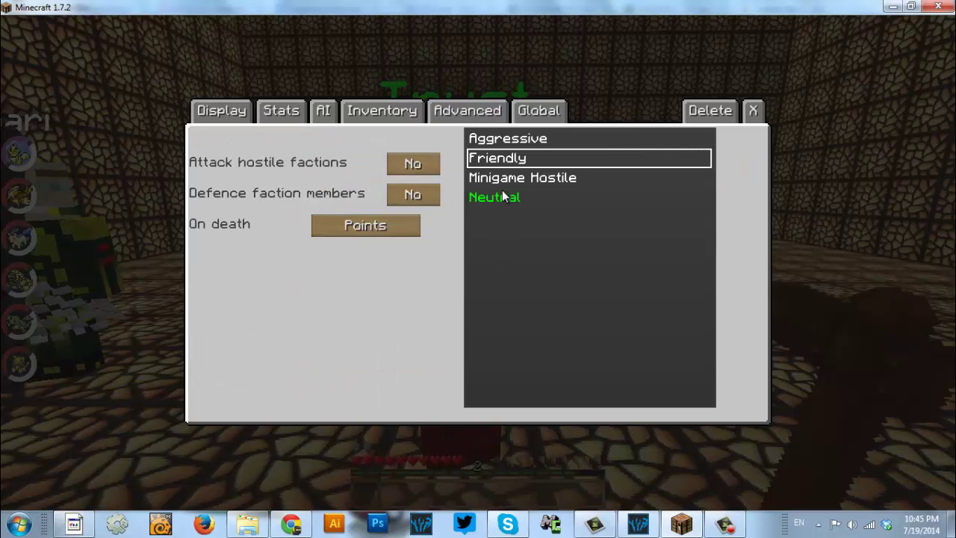
click(506, 139)
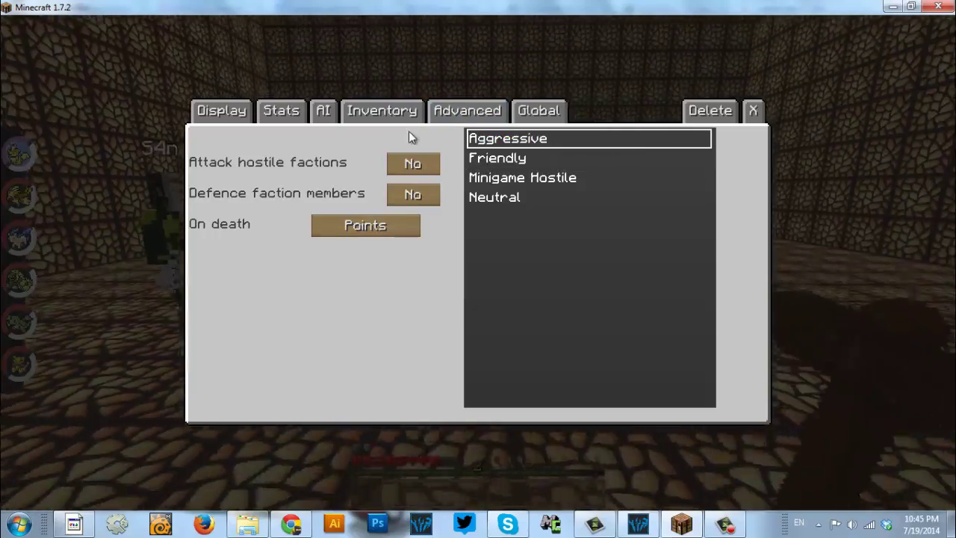
click(753, 110)
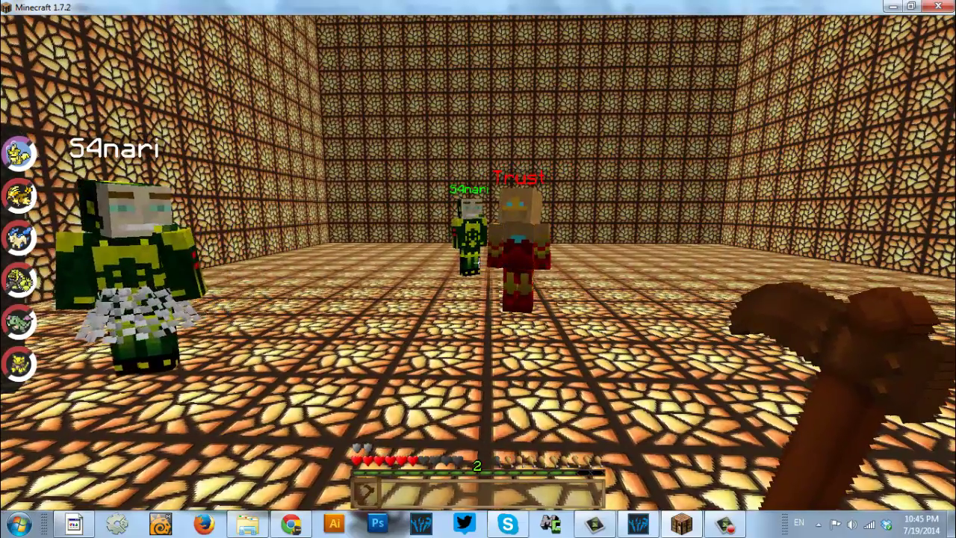
Switch the player to creative mode with the command /gm 1
key(slash)
text(gm 1)
key(Return)
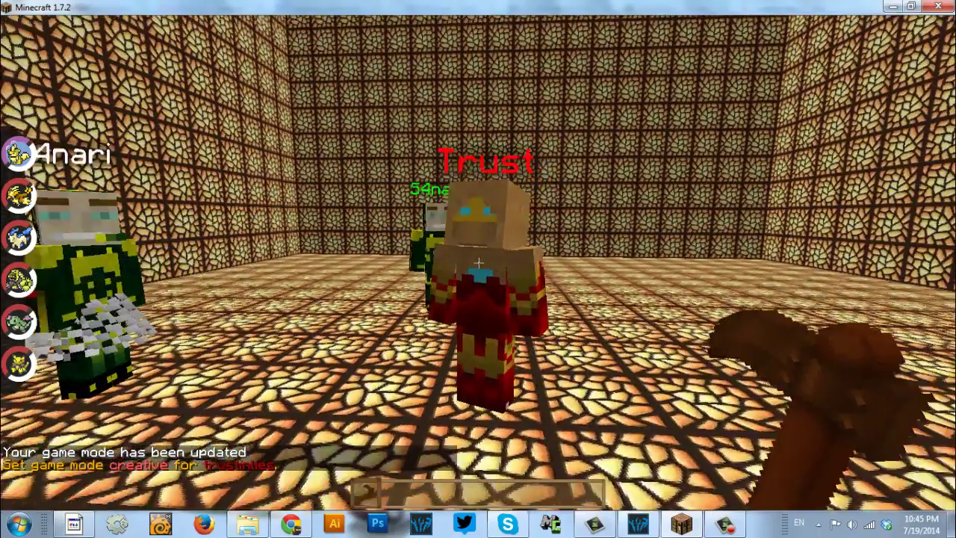
Open the Trust NPC's settings, review its stats and close the settings
right_click(478, 269)
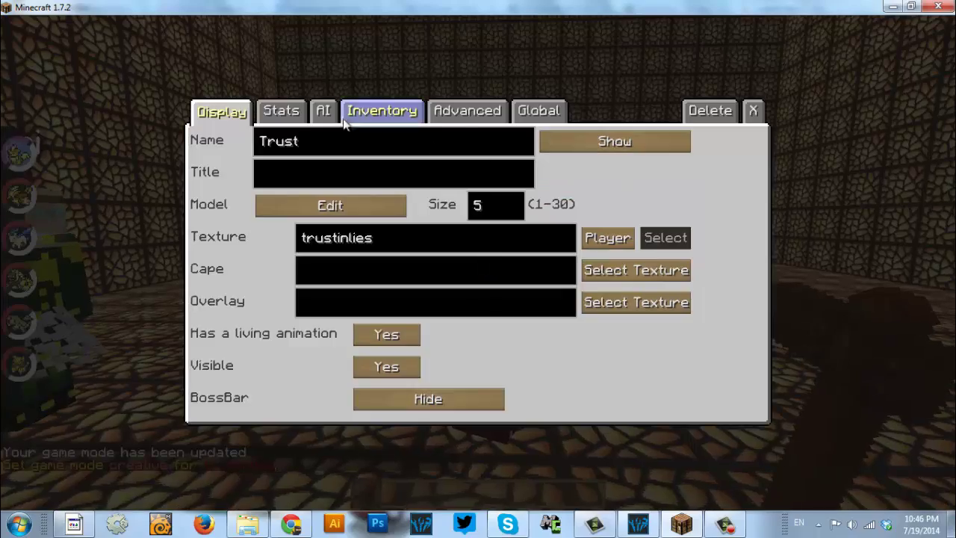
click(290, 112)
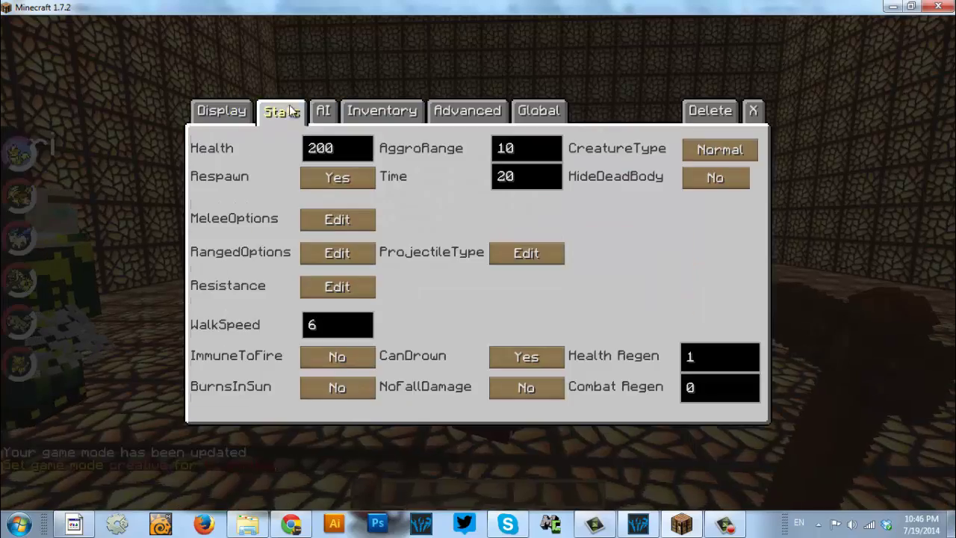
click(357, 116)
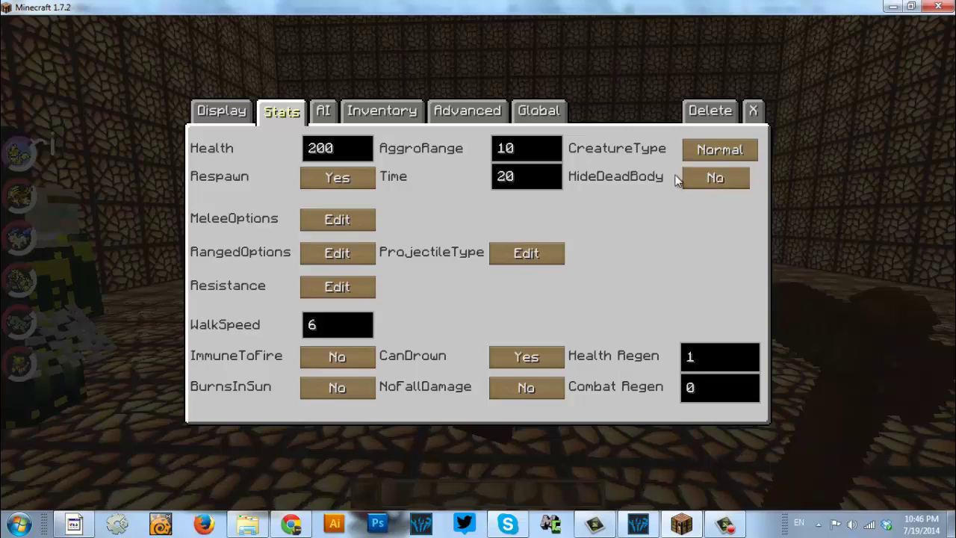
click(752, 111)
Take a diamond sword from the Combat items into the second hotbar slot and close the inventory
key(e)
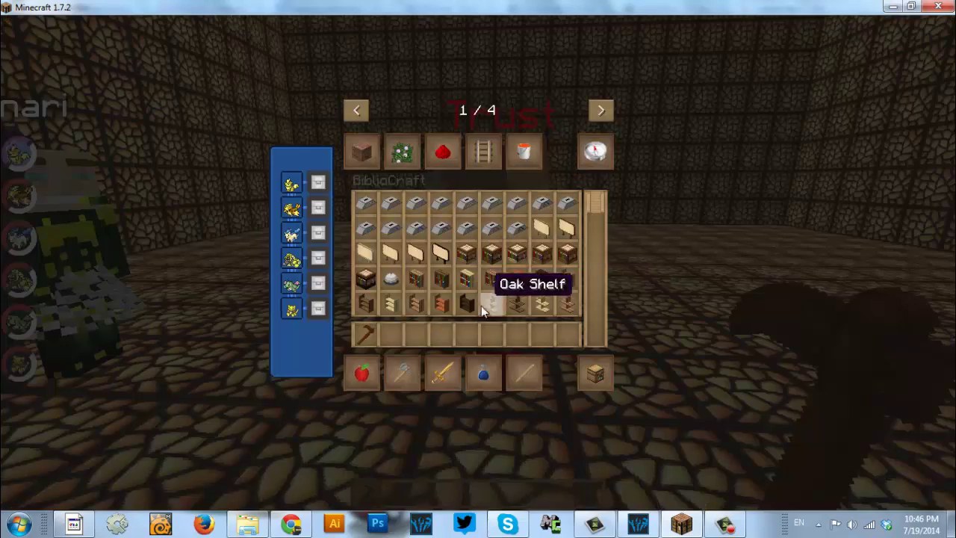
click(436, 365)
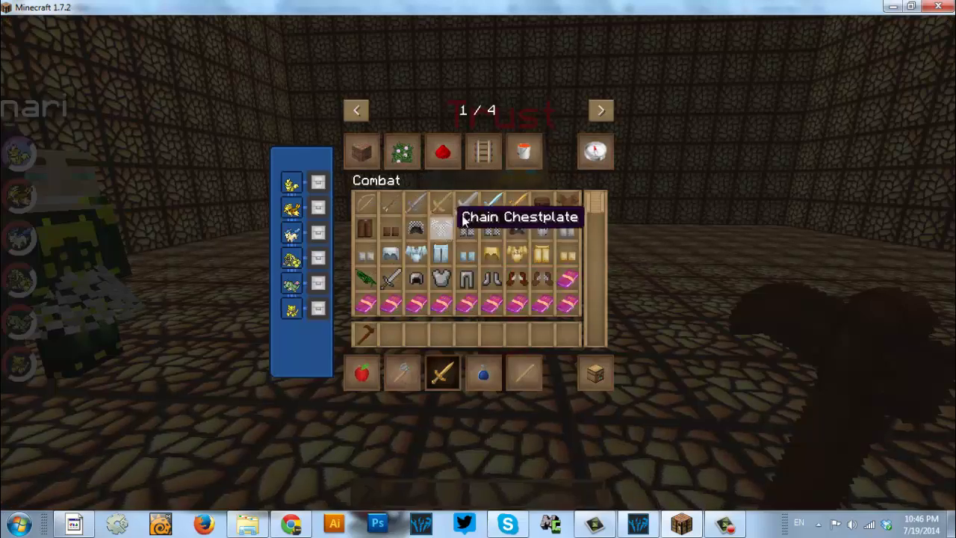
click(490, 201)
click(394, 331)
key(e)
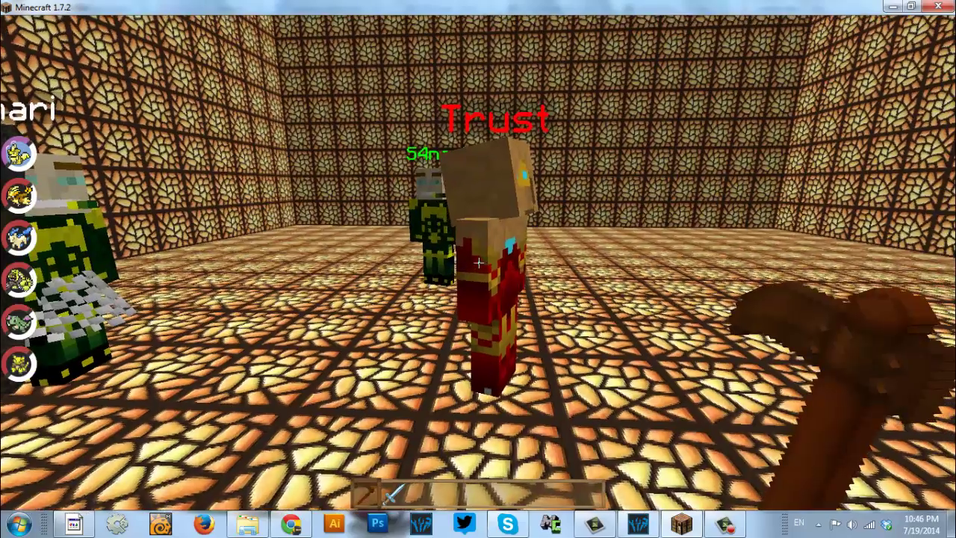
Set the Trust NPC's health to 10 in its stats and close the settings
key(2)
key(1)
right_click(478, 263)
click(282, 110)
click(330, 156)
key(BackSpace)
key(BackSpace)
key(BackSpace)
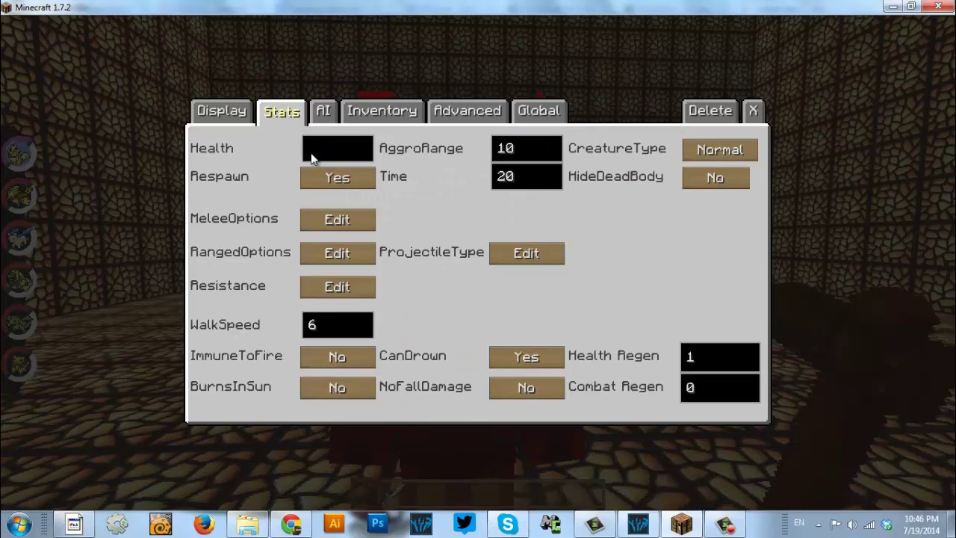
text(10)
click(753, 112)
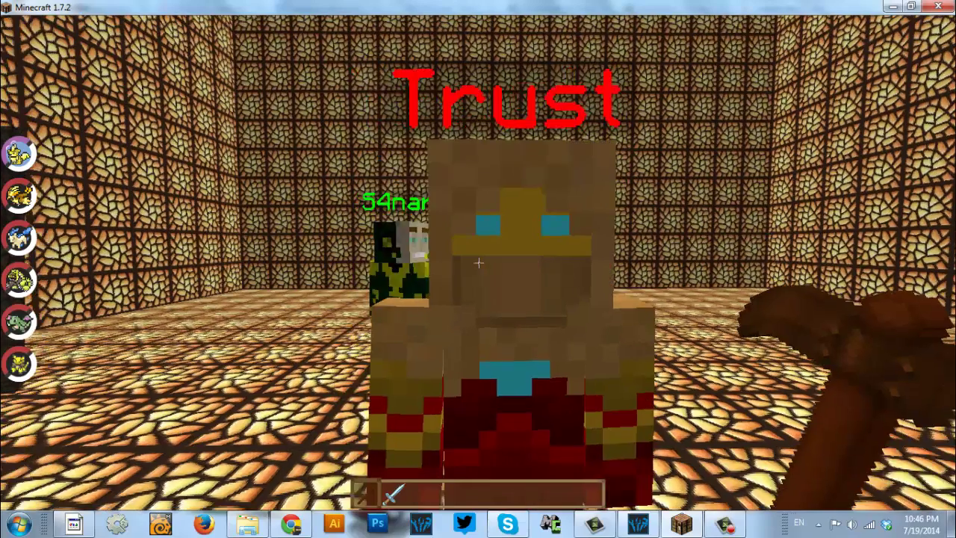
Kill the Trust NPC with the diamond sword and walk around its dead body
key(2)
click(478, 268)
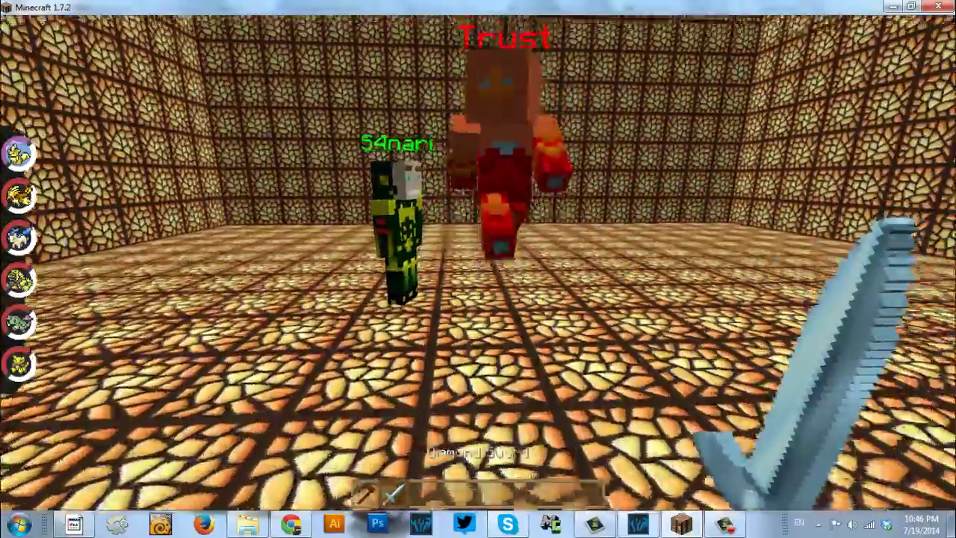
click(478, 269)
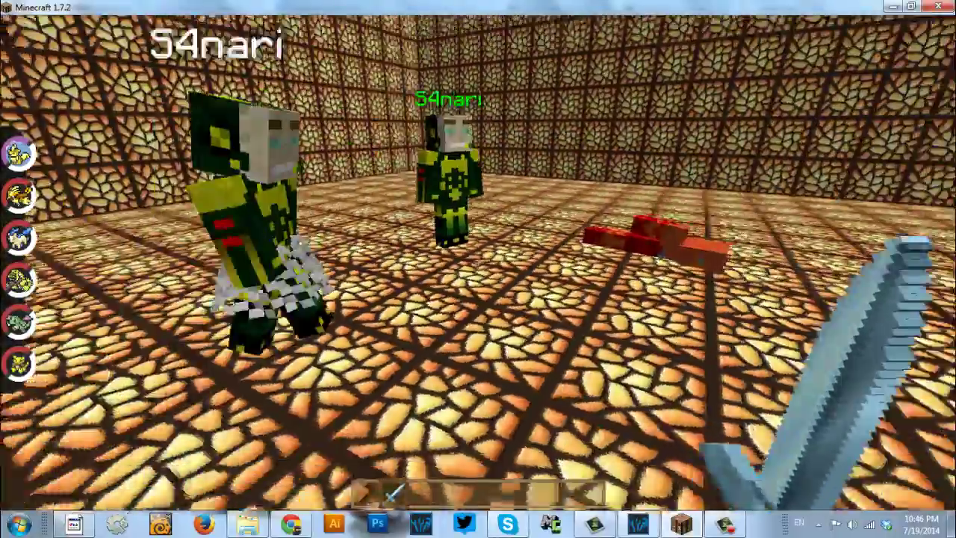
key(w)
key(d)
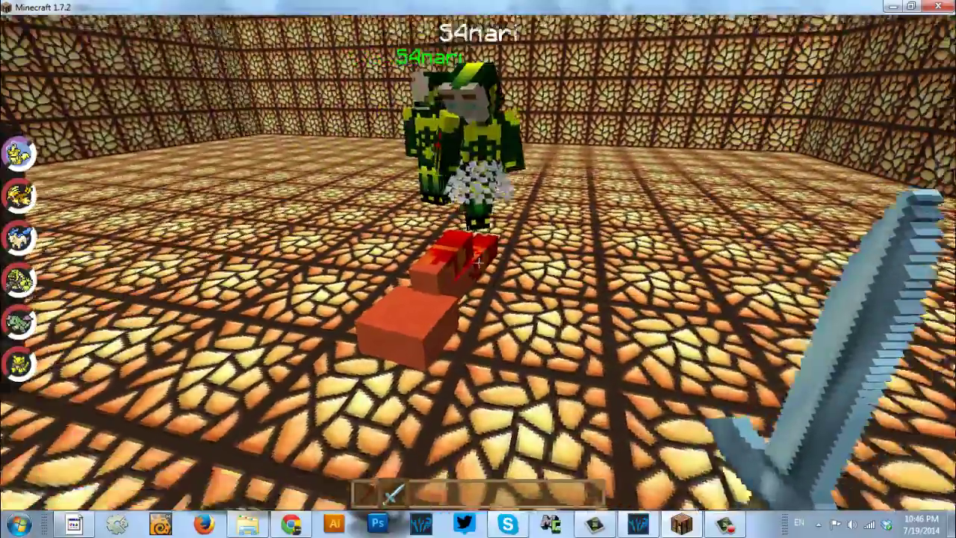
key(d)
key(s)
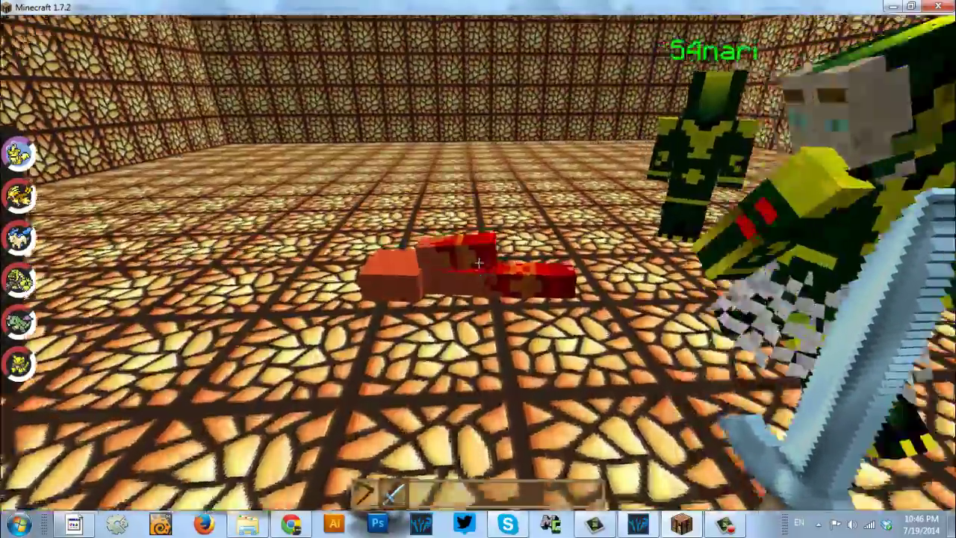
key(a)
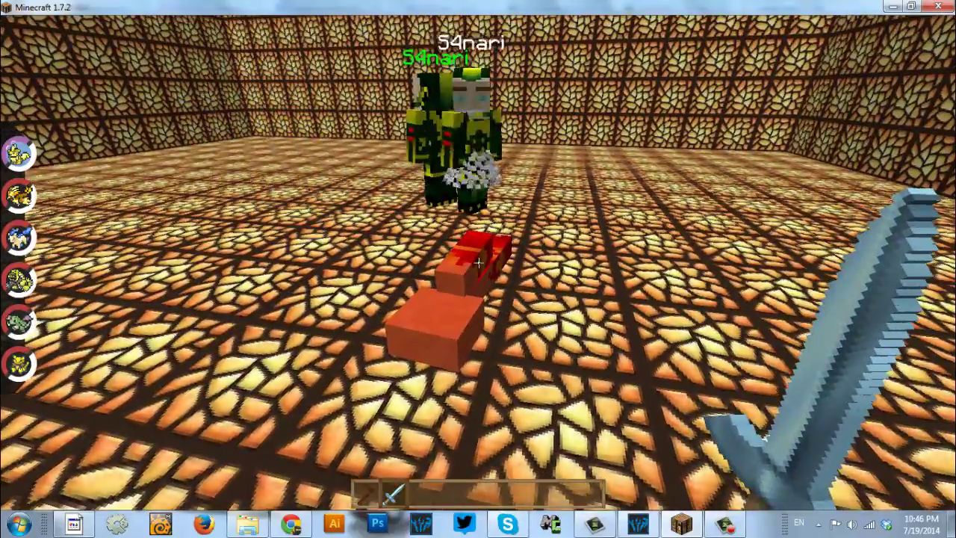
key(1)
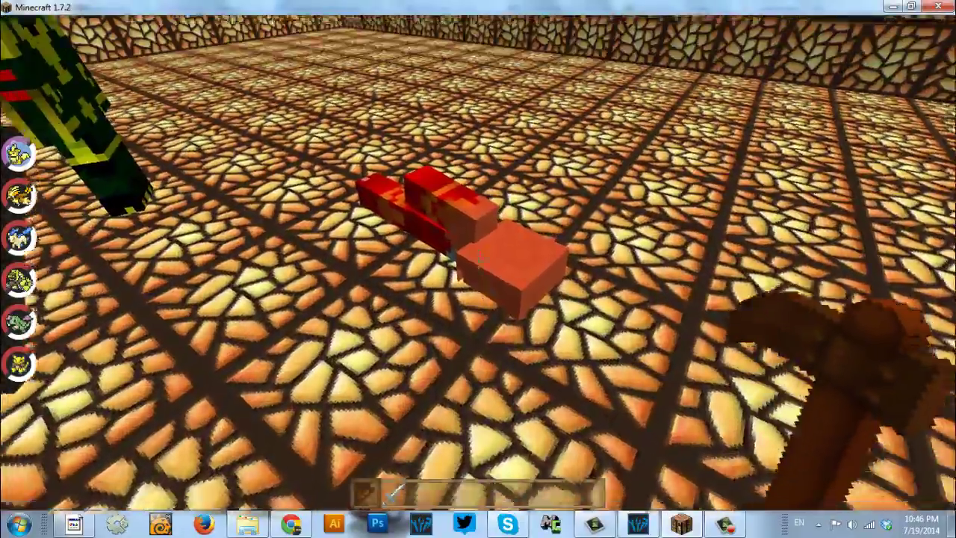
right_click(478, 269)
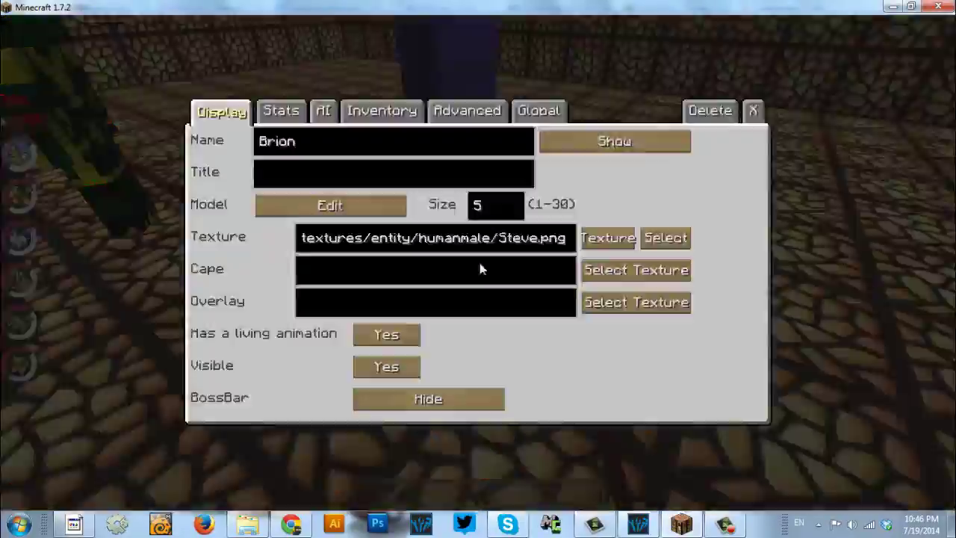
click(710, 110)
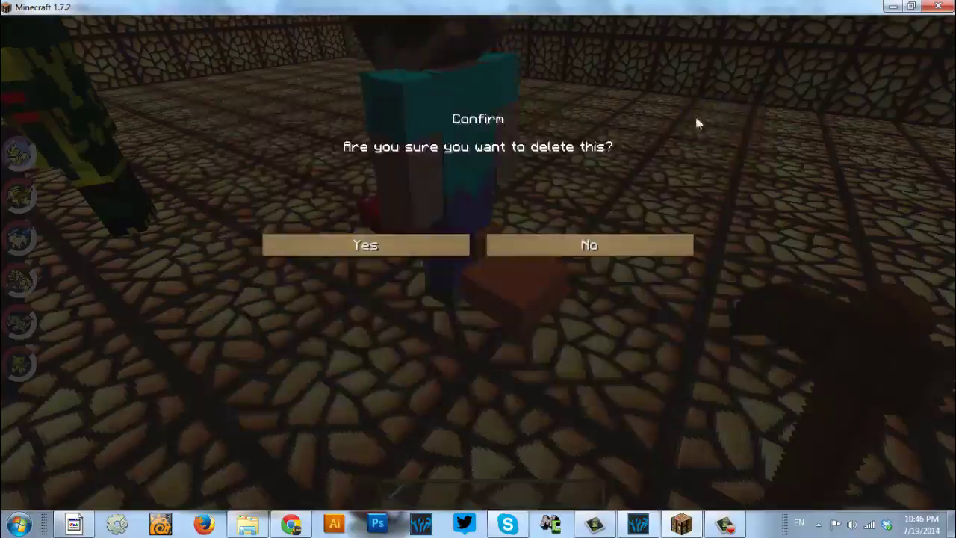
click(400, 245)
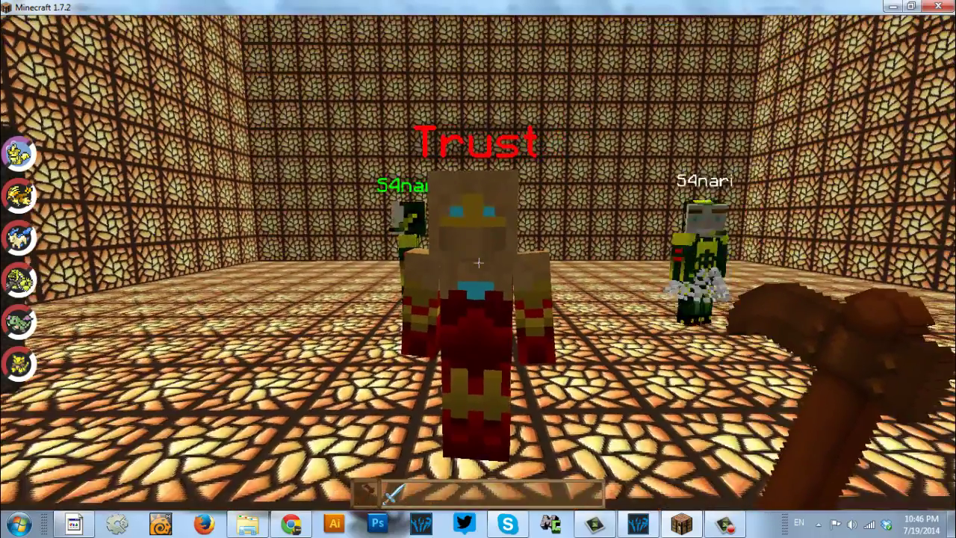
Set HideDeadBody to Yes in the respawned Trust NPC's stats and close the settings
right_click(478, 261)
click(288, 117)
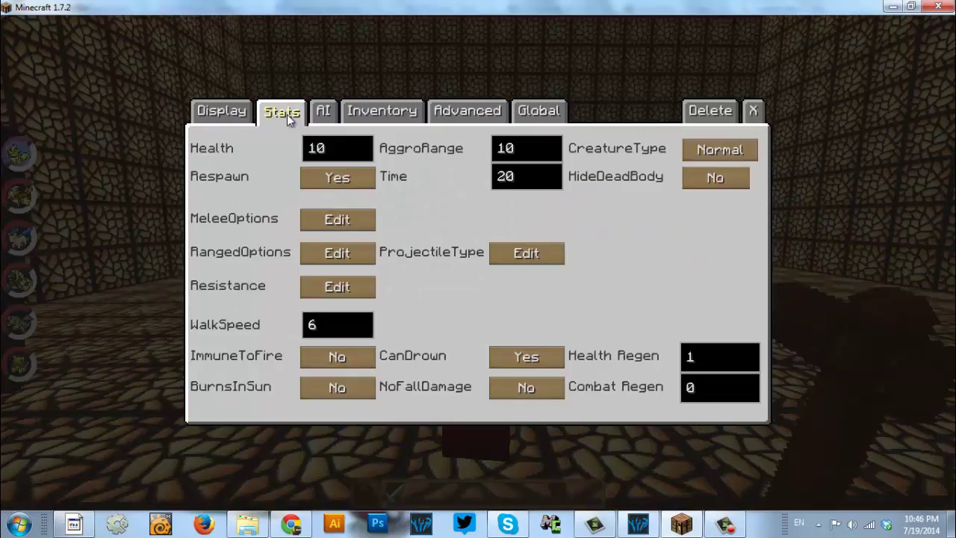
click(753, 111)
Switch to the diamond sword, kill the Trust NPC again and wait for it to respawn
key(s)
scroll(480, 262, down, 1)
key(w)
click(480, 262)
click(478, 262)
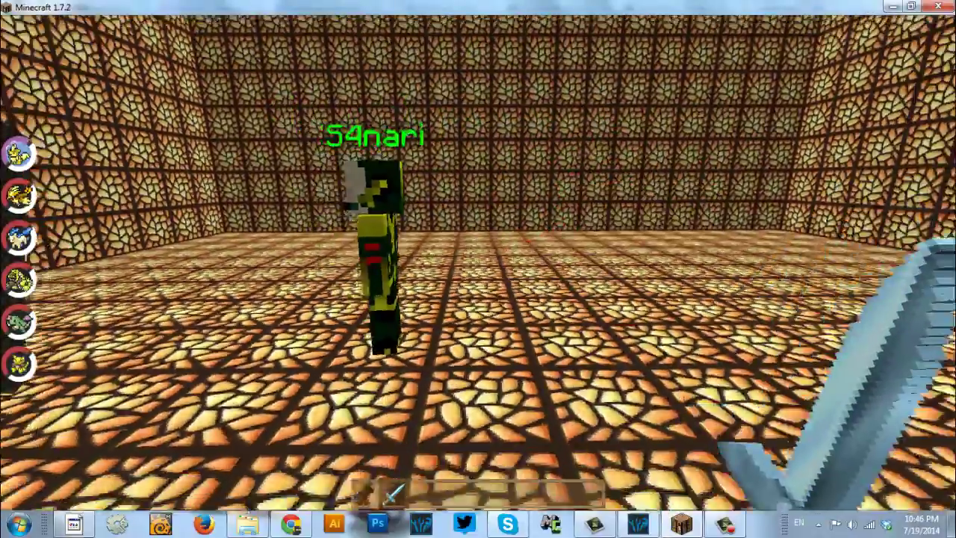
key(d)
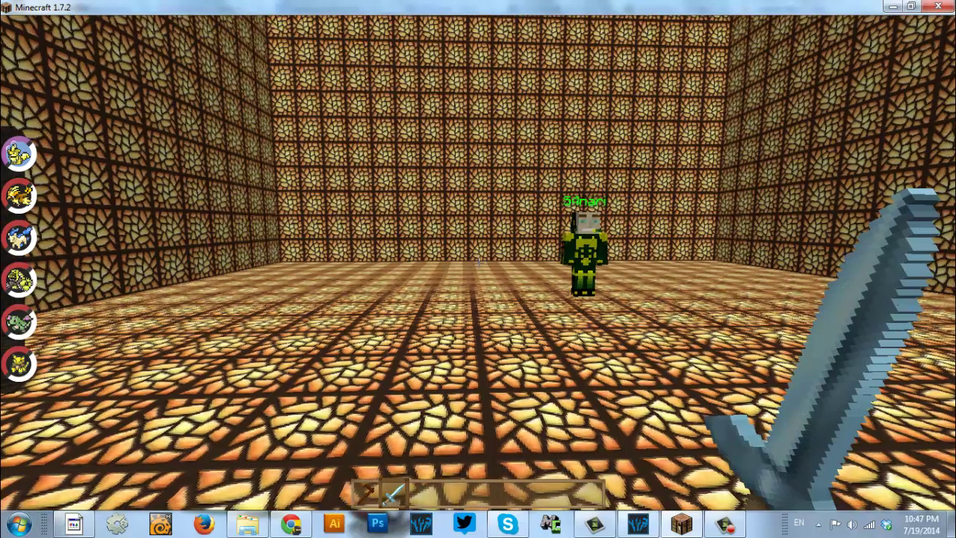
Switch back to the NPC wand and walk around the respawned Trust NPC to view it
key(a)
scroll(478, 263, up, 1)
key(s)
key(w)
key(d)
key(w)
key(a)
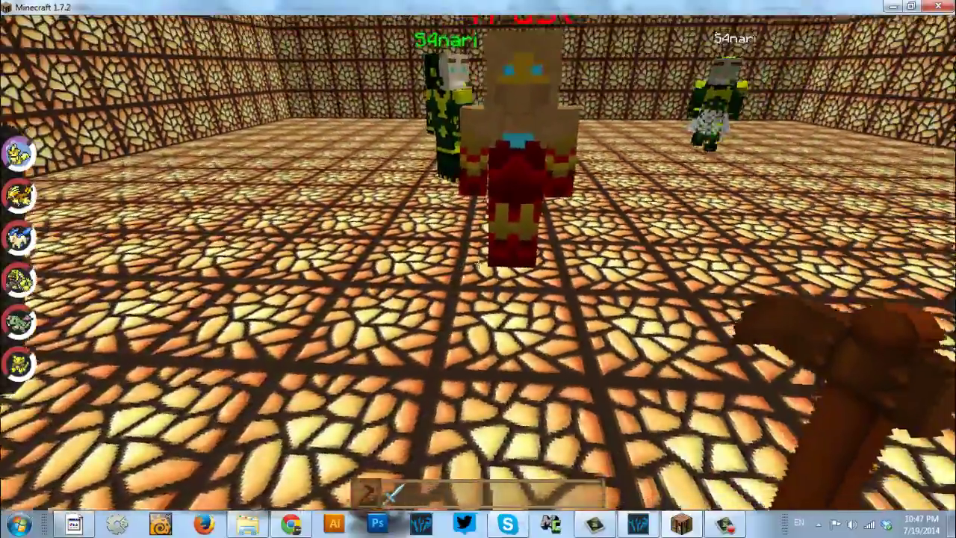
key(a)
key(s)
key(d)
key(w)
key(d)
key(a)
key(a)
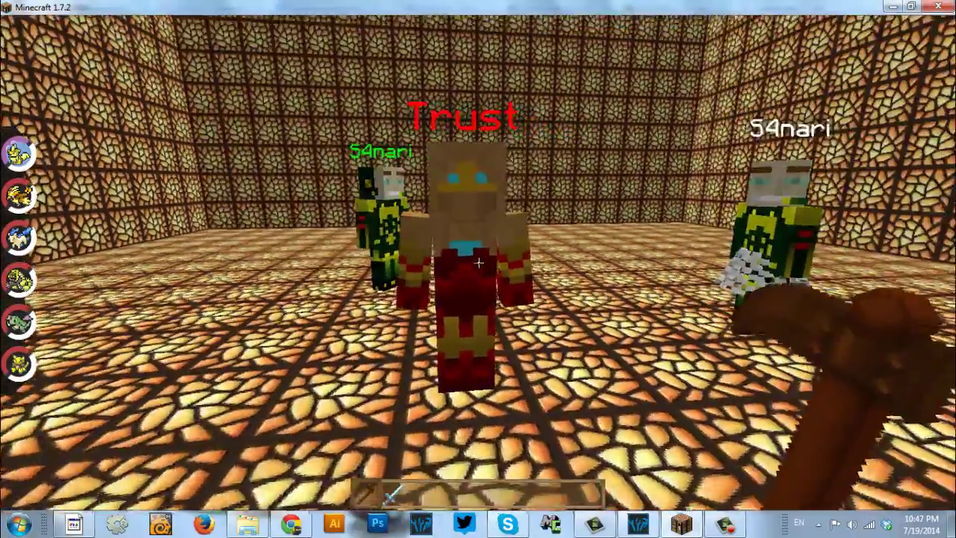
Approach the Trust NPC, reopen its settings to examine the remaining stats options, and close them
key(w)
key(s)
key(w)
right_click(479, 262)
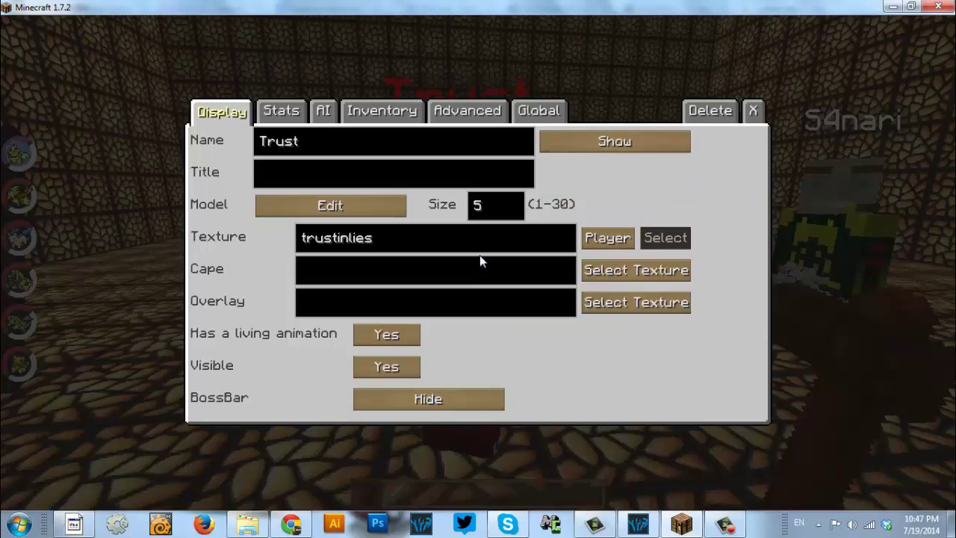
click(295, 110)
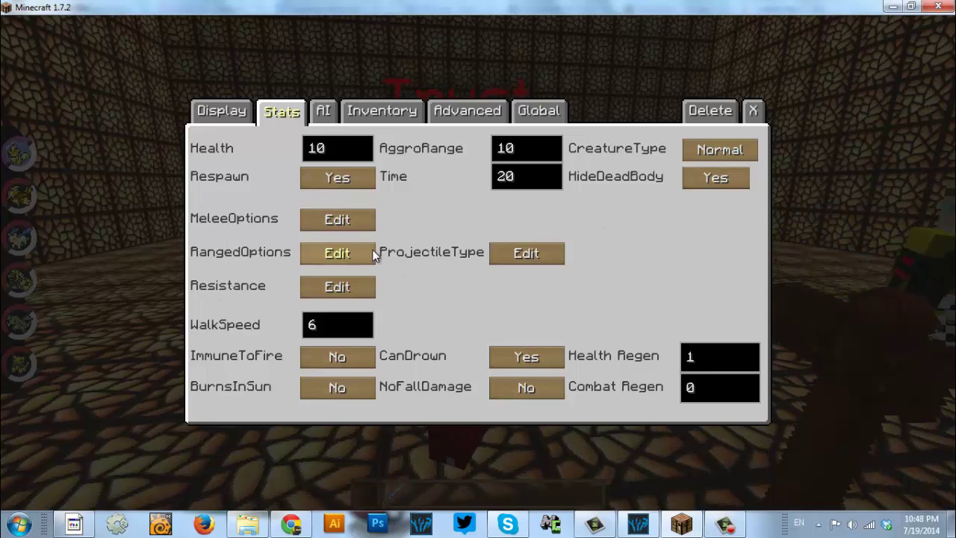
key(Escape)
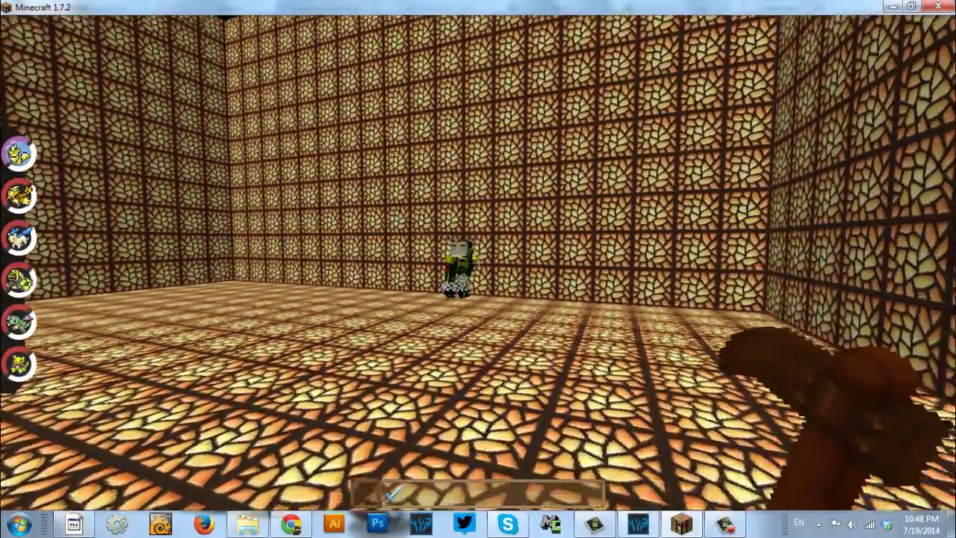
Cycle the camera through the third-person back view to the front view to look at the player's own character
key(w)
key(s)
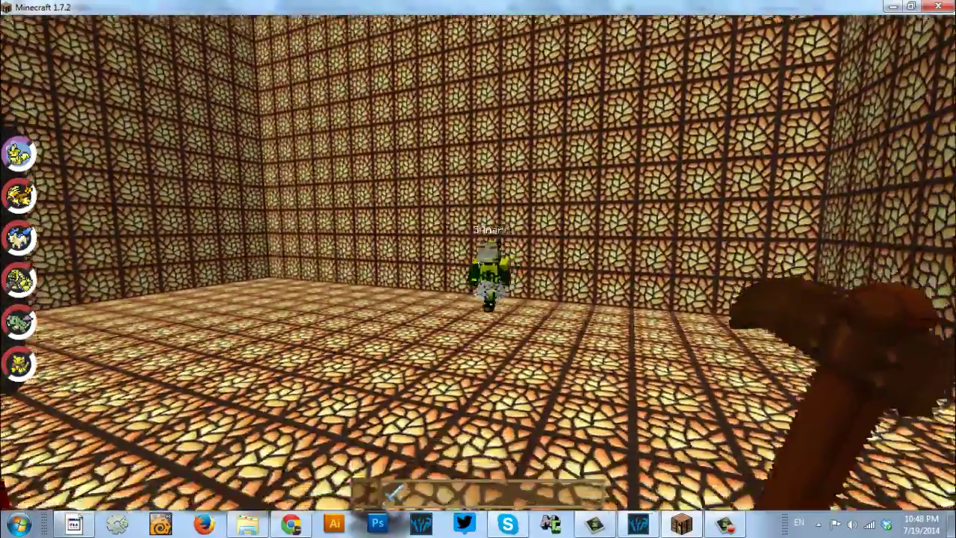
key(F5)
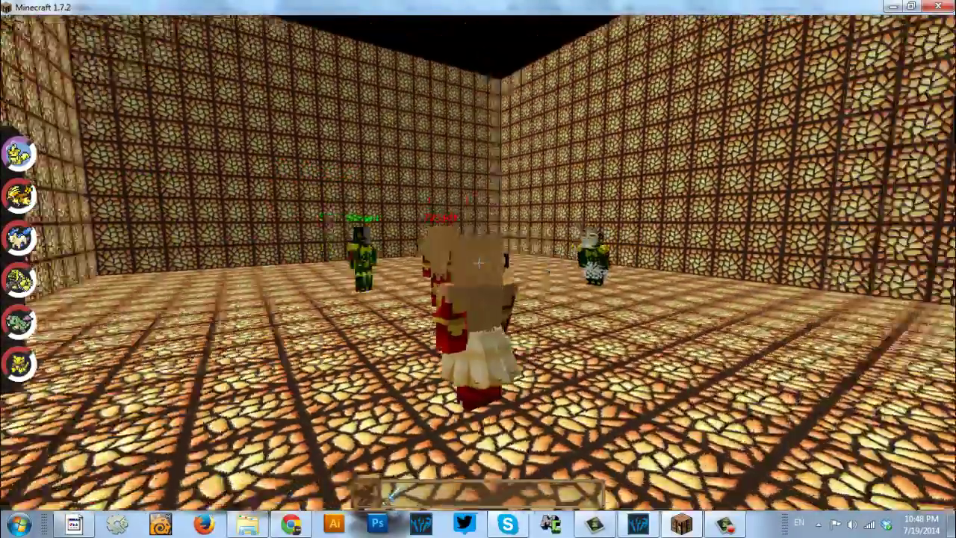
key(F5)
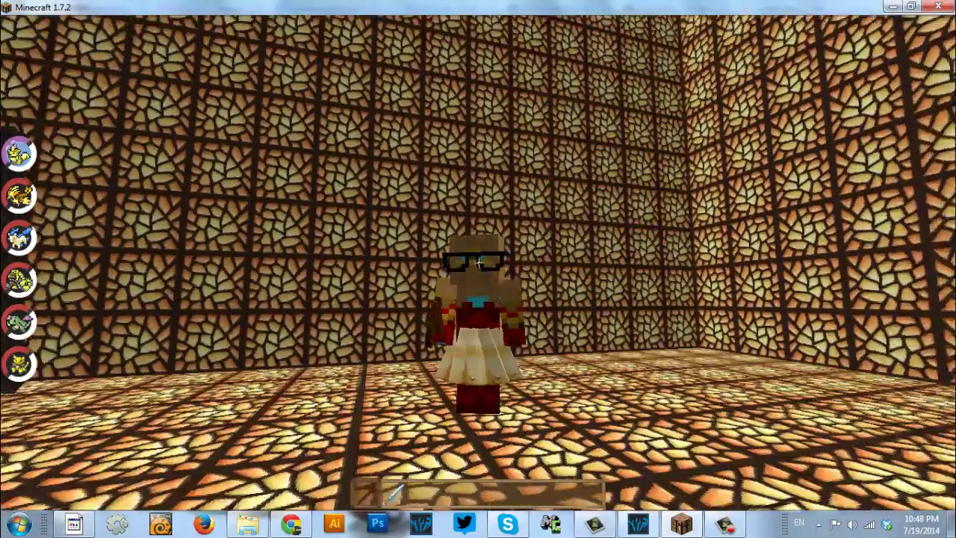